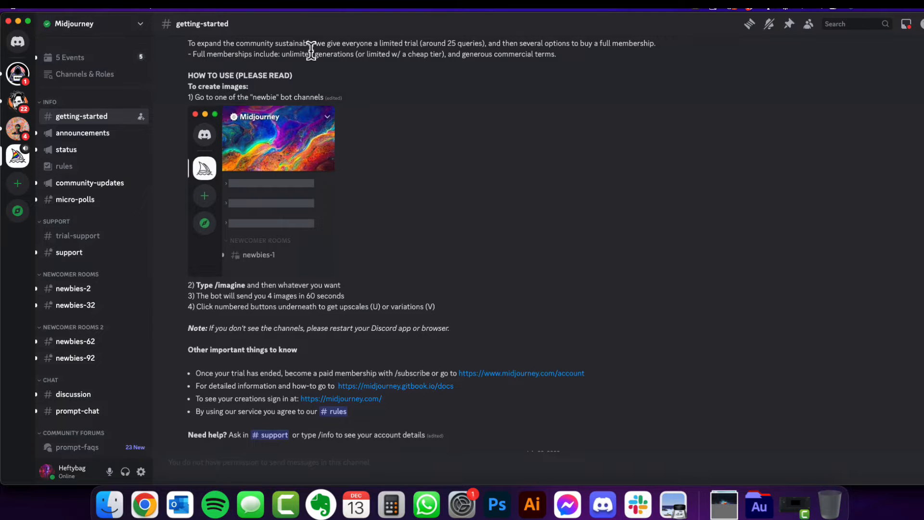
Open the Midjourney account page linked in the getting-started instructions, and return to Discord to read the remaining setup notes.
left_click(527, 375)
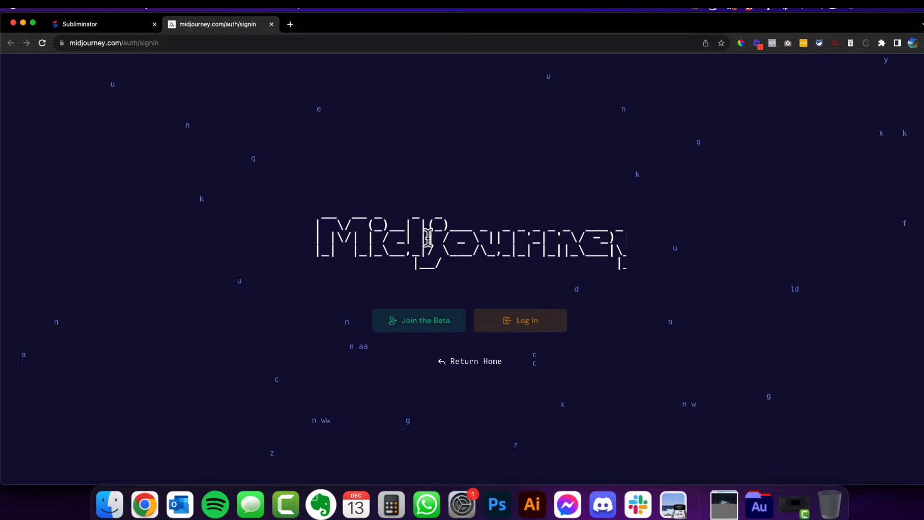
left_click(602, 504)
scroll(341, 241, "down", 2)
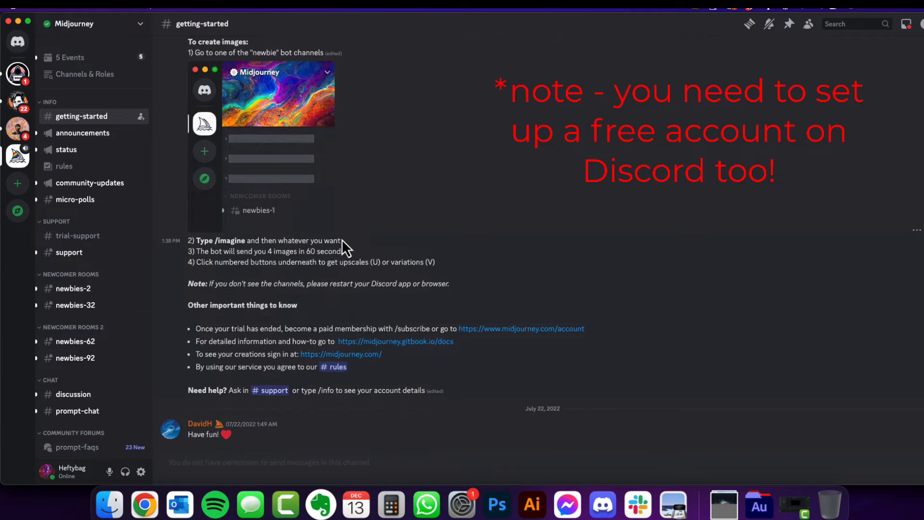
Browse the Midjourney server's channels and open the general-1 image generation room.
scroll(100, 322, "down", 10)
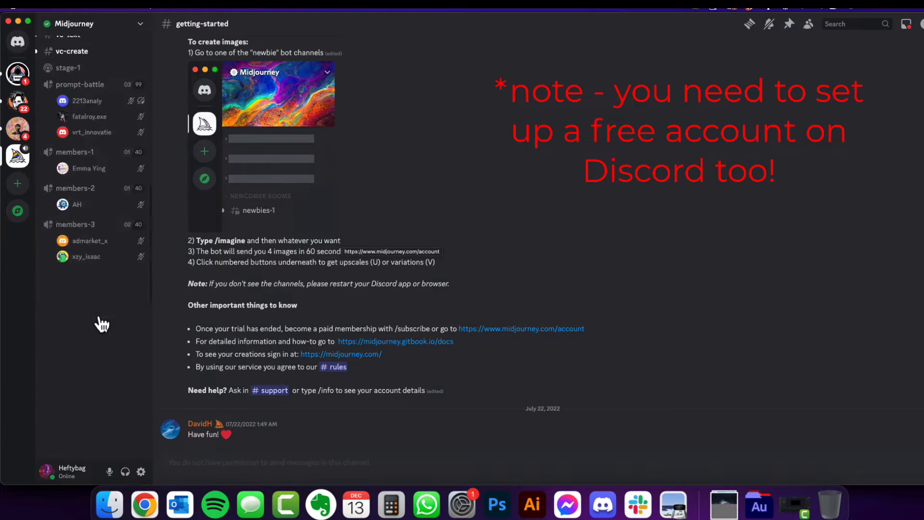
scroll(99, 337, "up", 10)
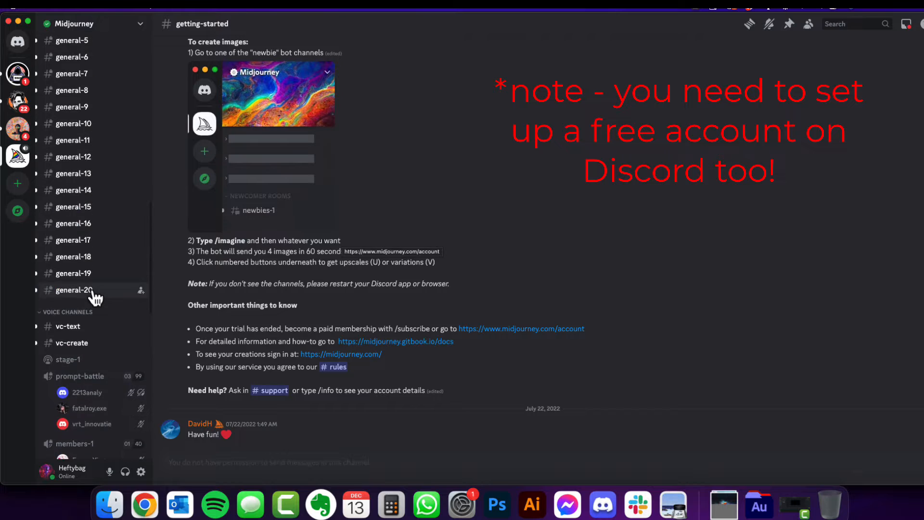
scroll(95, 296, "up", 4)
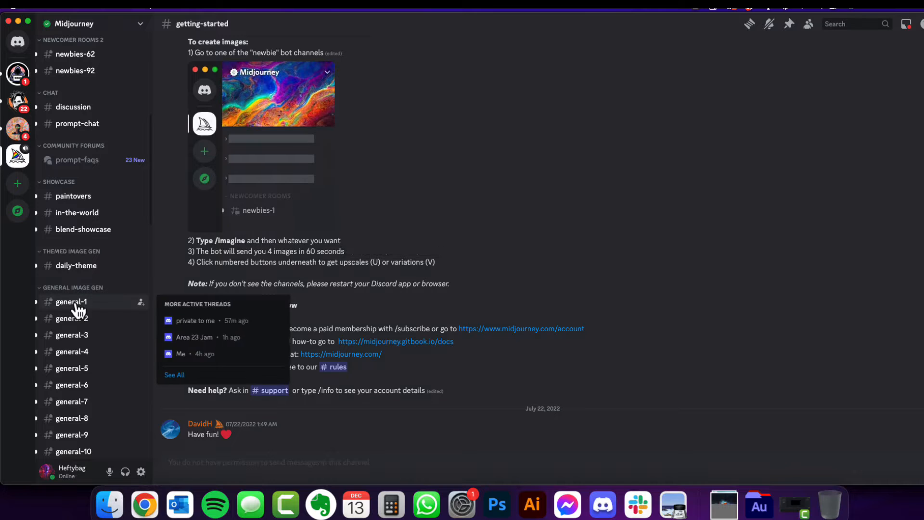
left_click(58, 302)
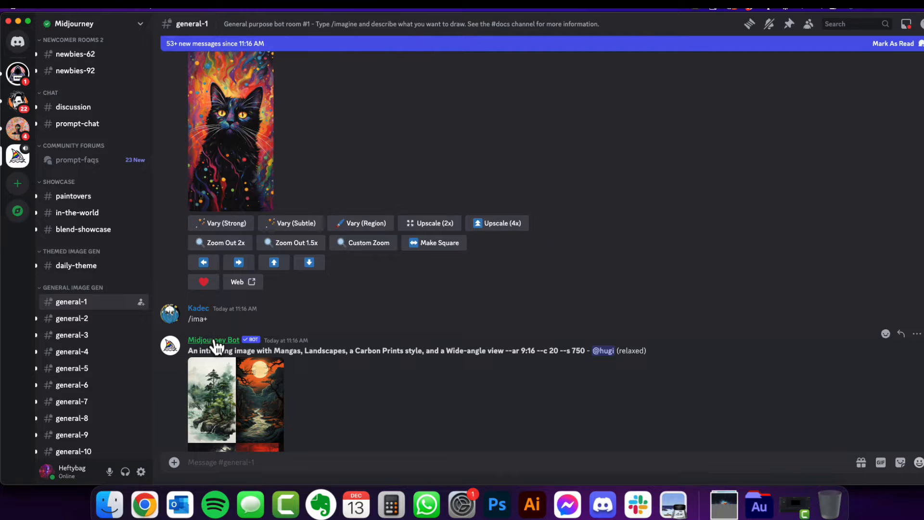
Open a direct message conversation with the Midjourney Bot and look over the previously generated images.
right_click(212, 340)
left_click(234, 383)
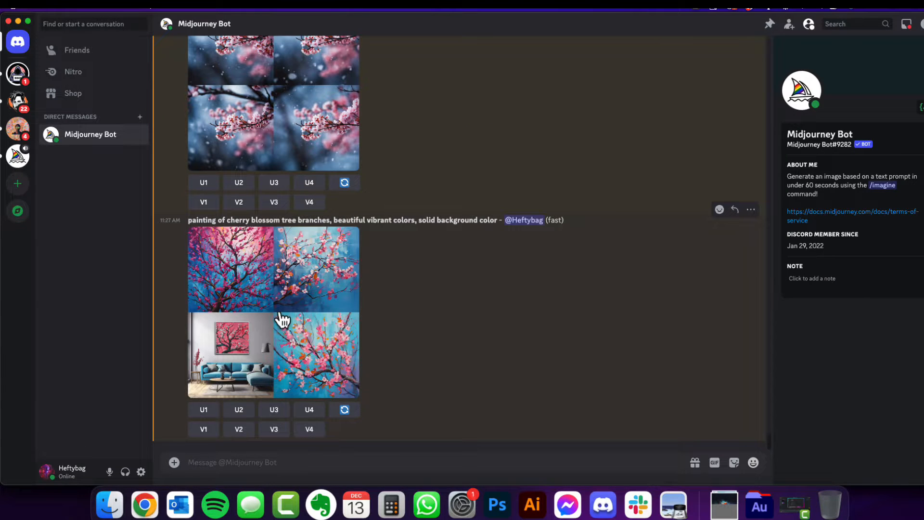
scroll(292, 346, "up", 15)
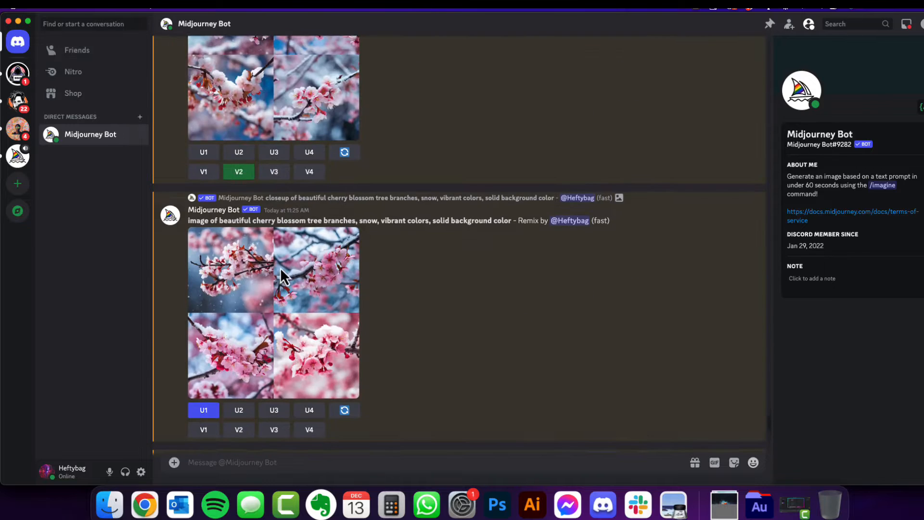
scroll(284, 277, "down", 15)
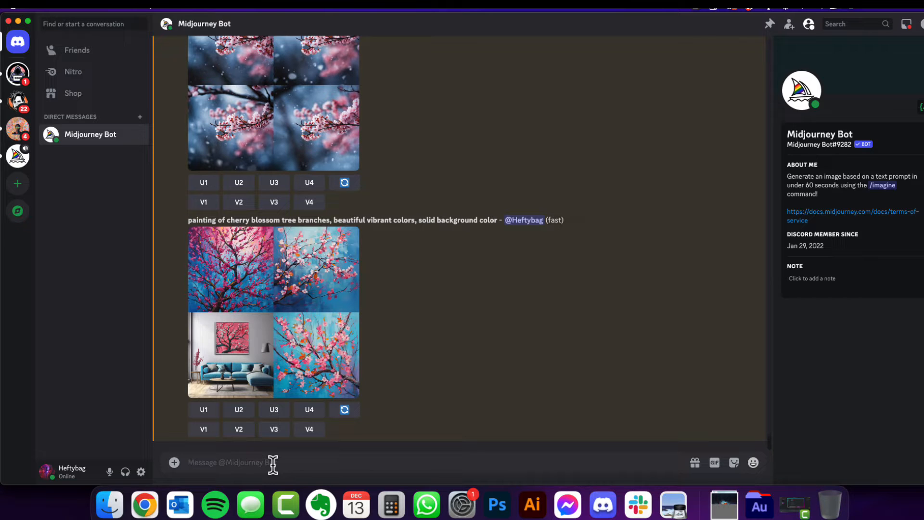
Start the Midjourney Bot's /imagine command from the list of available slash commands.
type("/imagine")
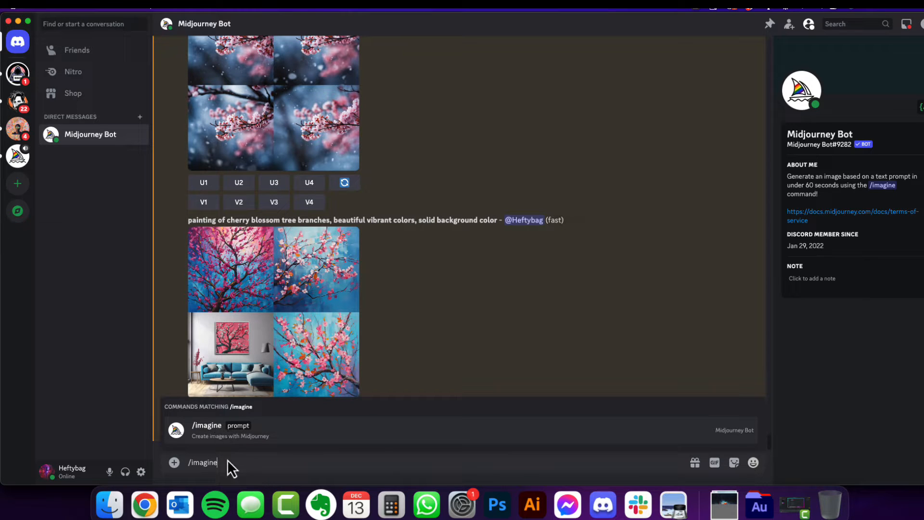
key("BackSpace")
key("BackSpace")
key("BackSpace")
key("BackSpace")
key("BackSpace")
key("BackSpace")
key("BackSpace")
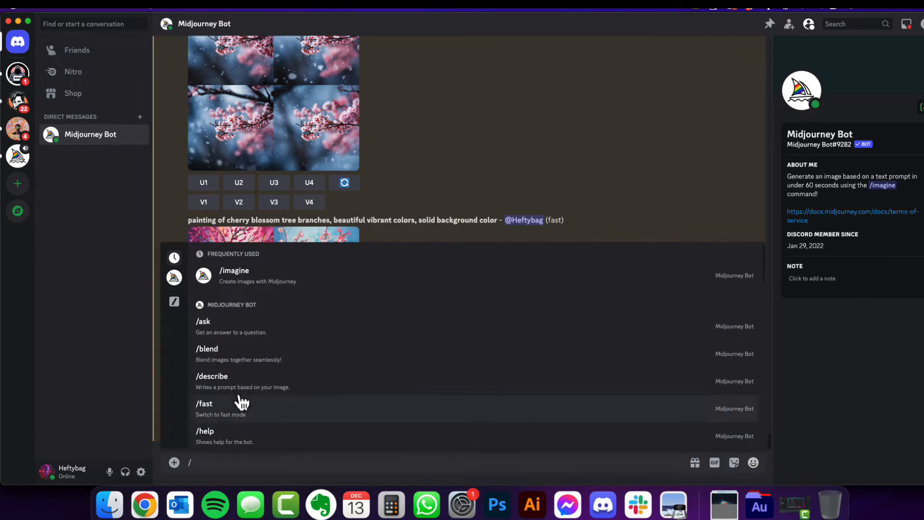
left_click(245, 282)
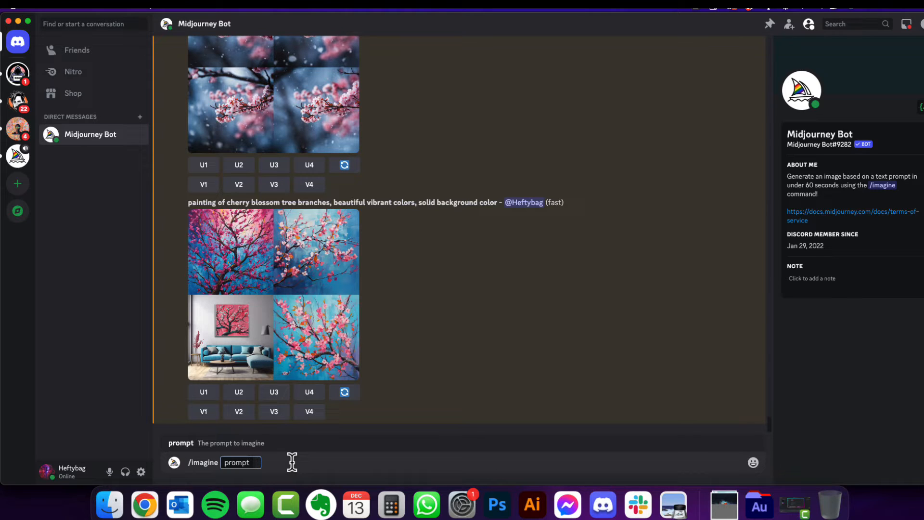
Submit the prompt "colorful and vibrant dragon with shiny scales, breathing fire, wings out, attacking, firey hell landscape".
type("colorful and vibrant drago")
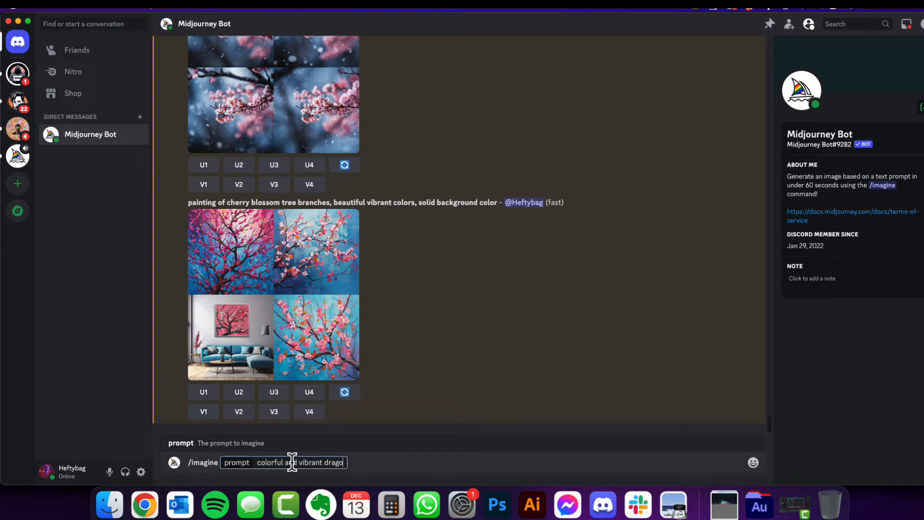
type("n with shiny scale")
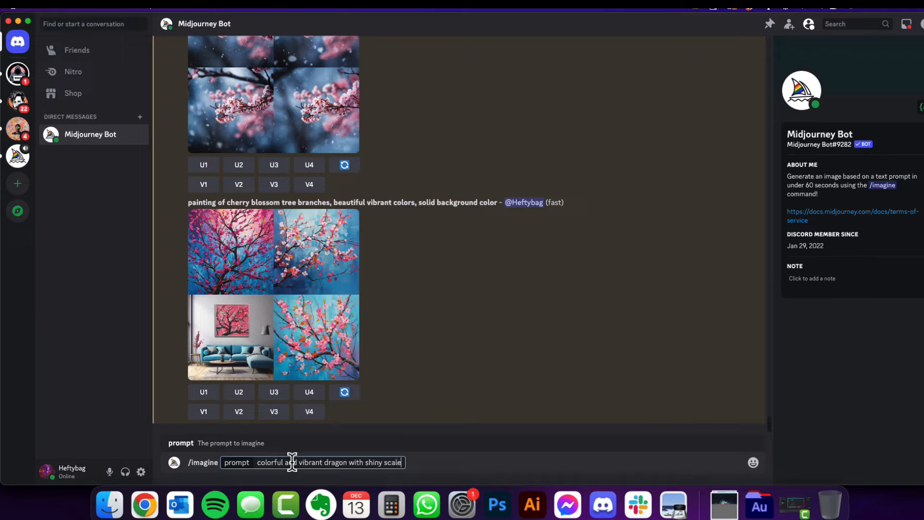
type("s, breathing fire,")
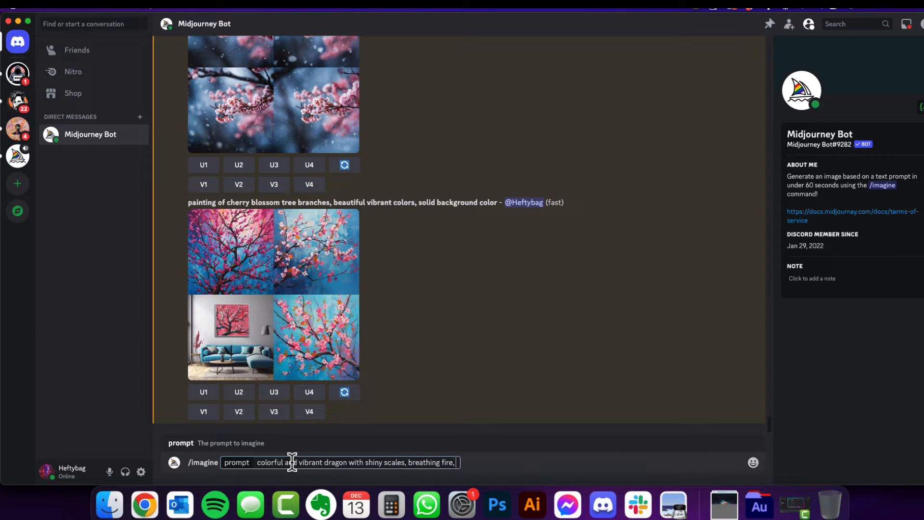
type(" wings out")
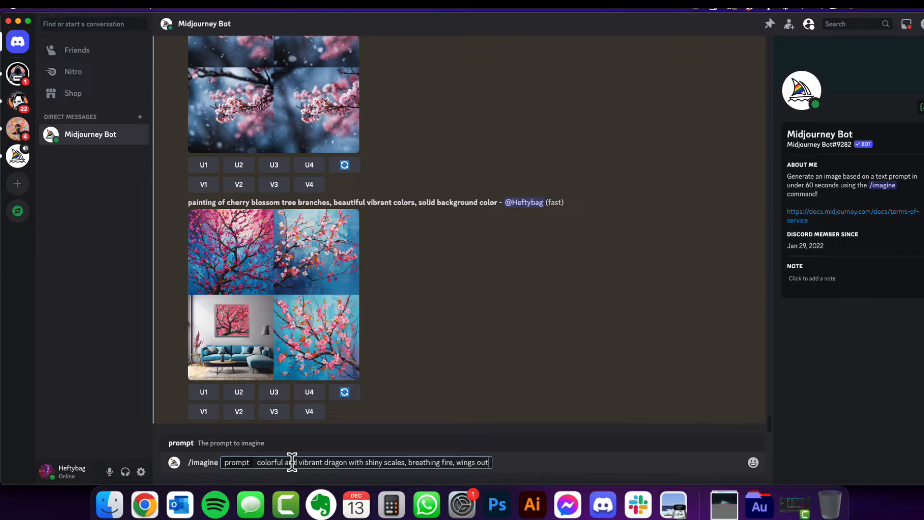
type(", attacking")
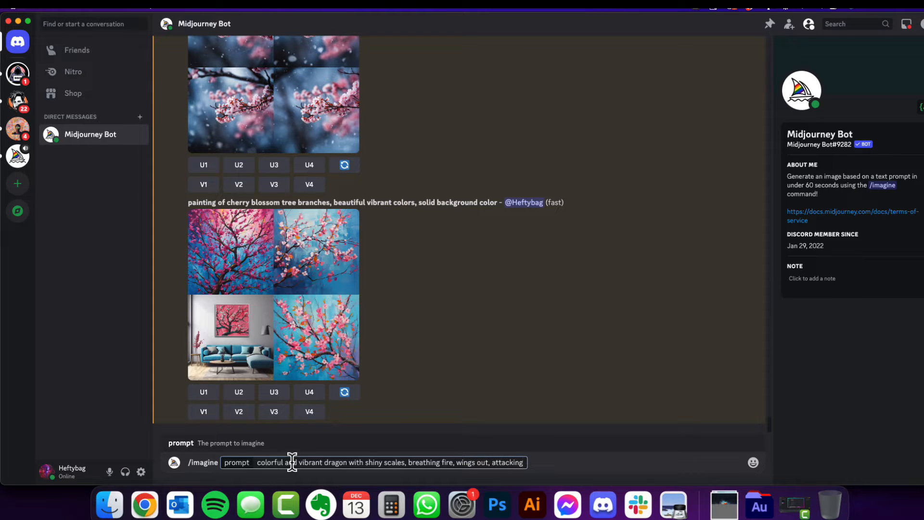
type(", firey hell landscap")
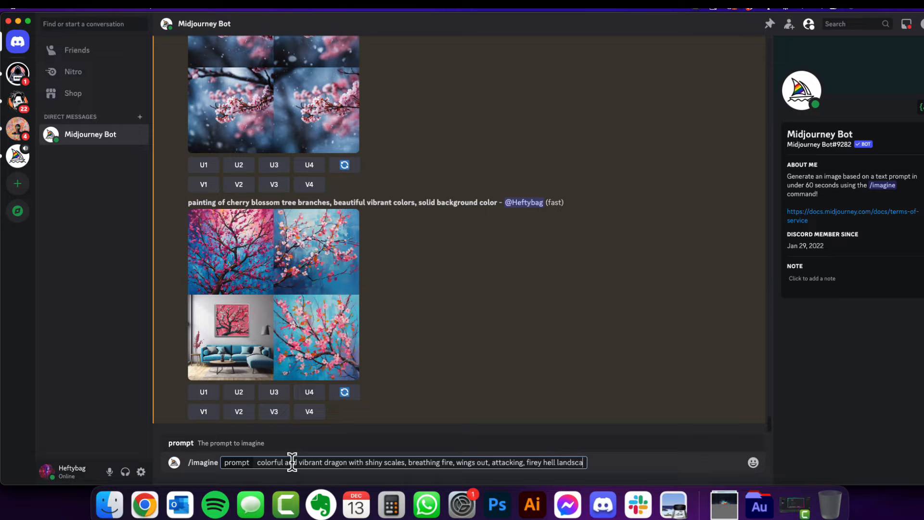
type("e")
key("Return")
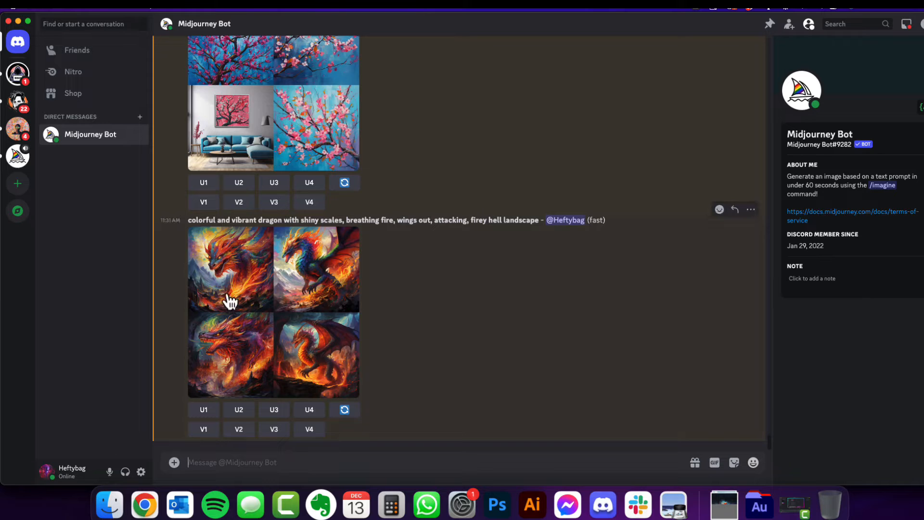
View the generated dragon grid enlarged and upscale its first image.
left_click(295, 306)
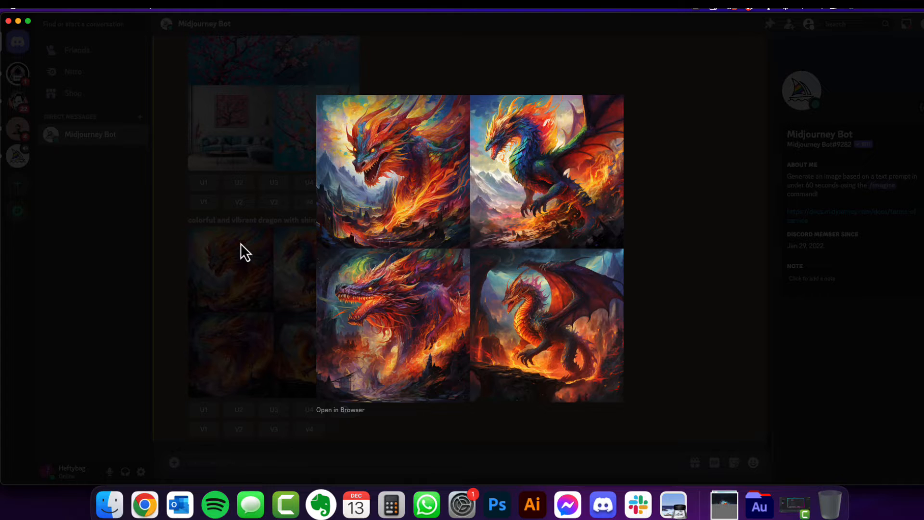
left_click(663, 297)
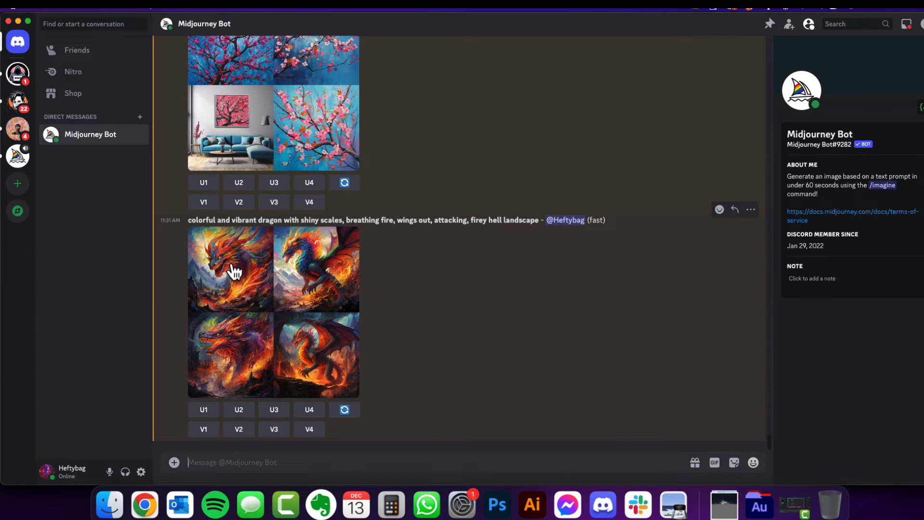
left_click(204, 411)
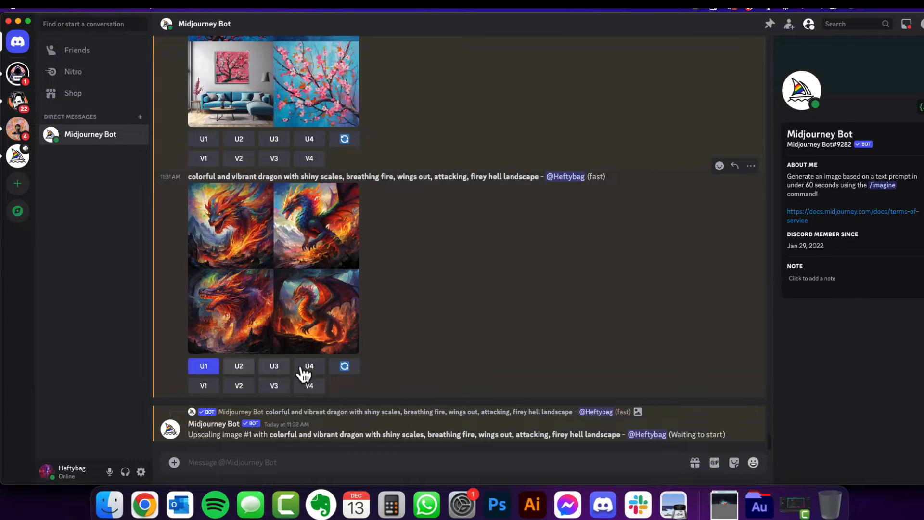
scroll(260, 212, "up", 5)
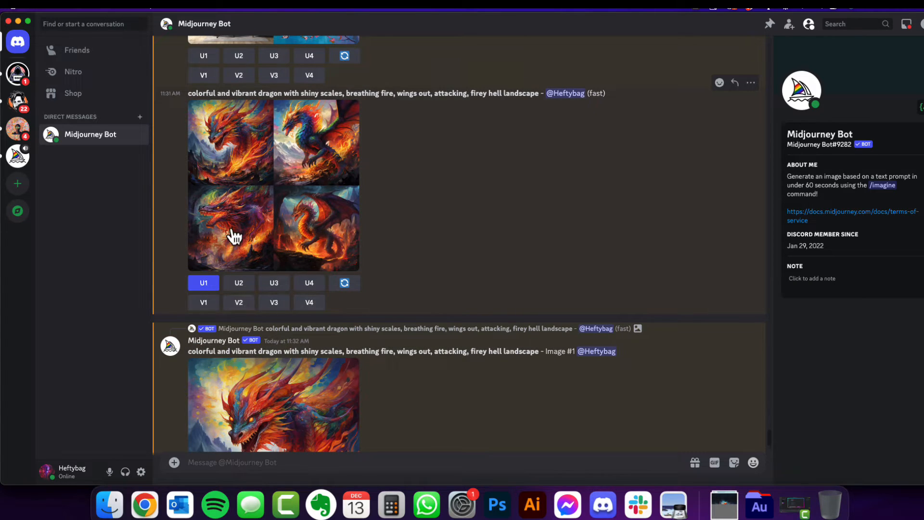
scroll(390, 227, "down", 5)
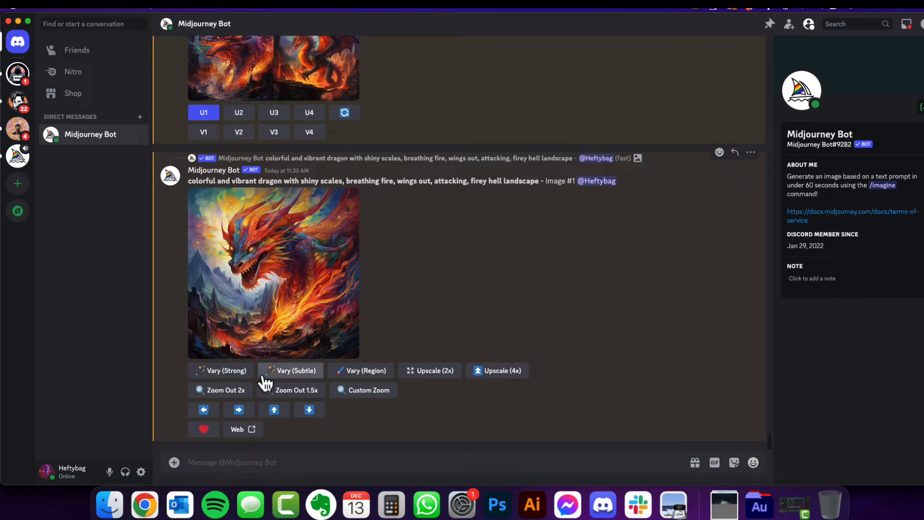
Zoom out the upscaled dragon image by 2x and view the resulting grid enlarged.
left_click(238, 391)
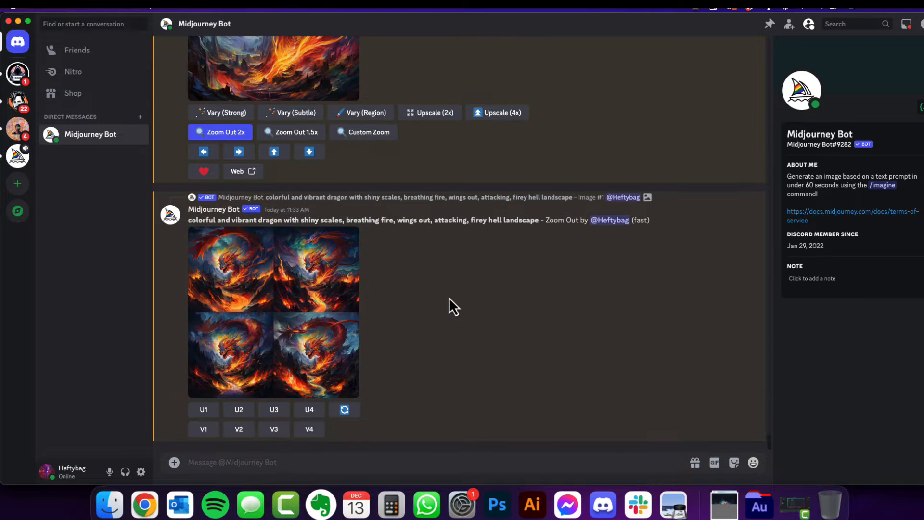
left_click(278, 300)
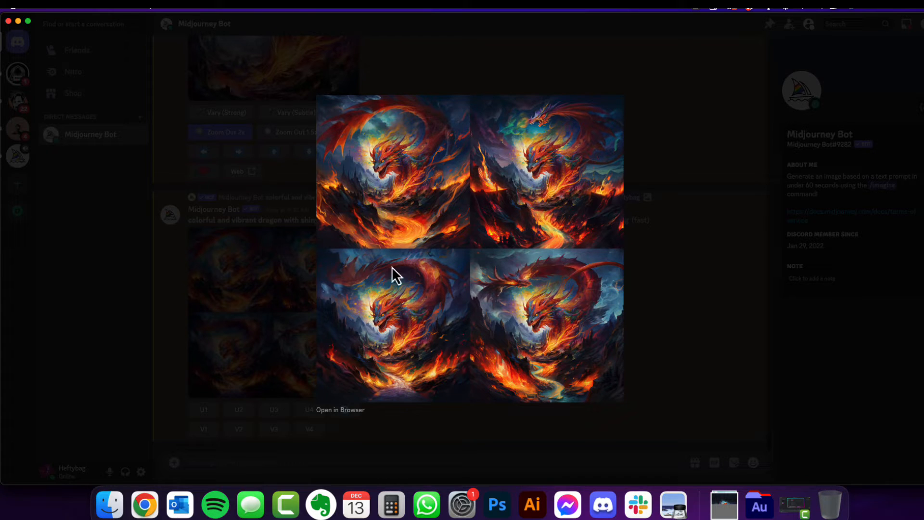
left_click(642, 317)
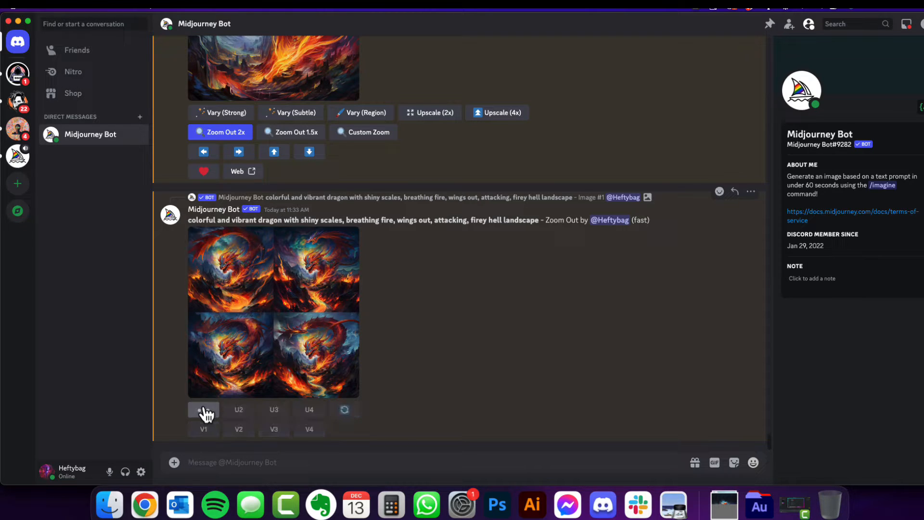
Upscale the first image of the zoomed-out dragon grid and save it from the enlarged view.
left_click(204, 413)
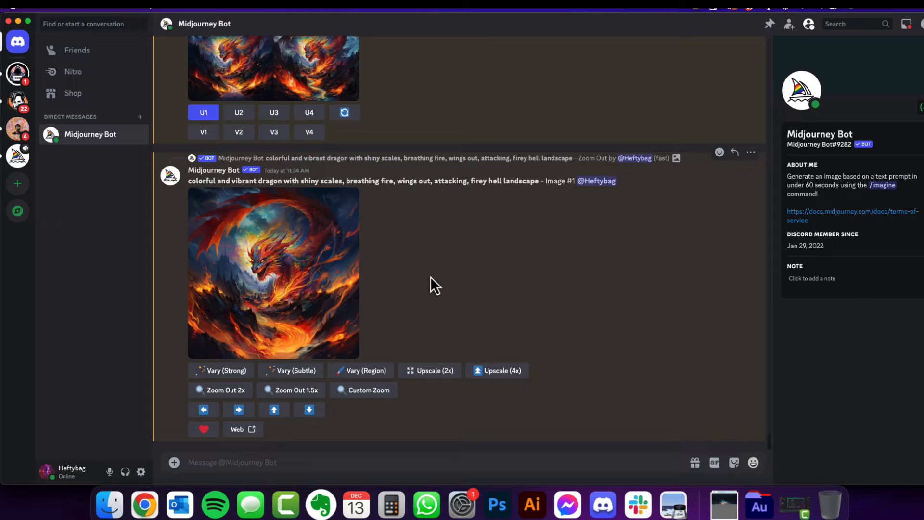
left_click(262, 281)
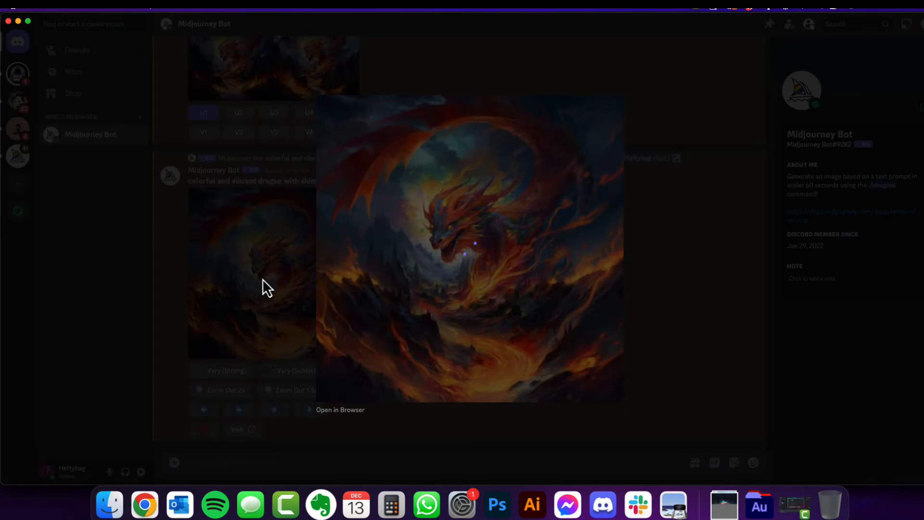
right_click(401, 223)
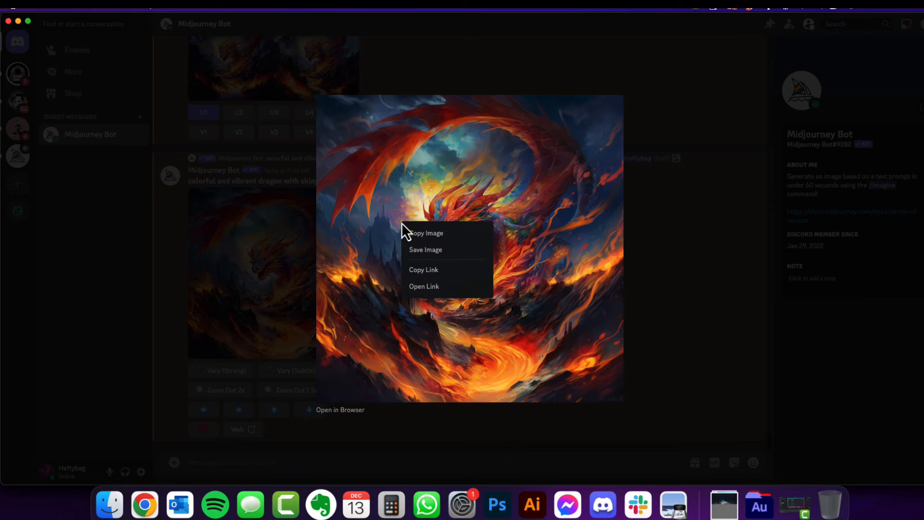
left_click(441, 237)
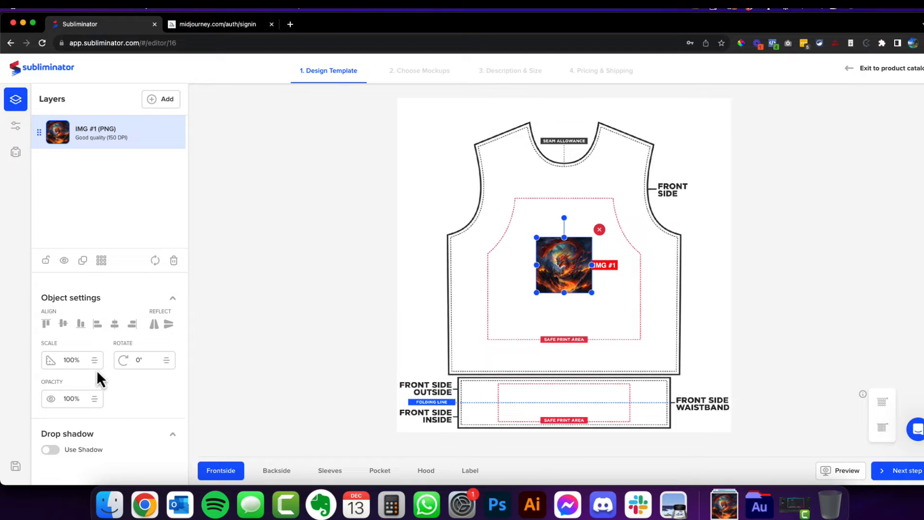
Enlarge the original PNG dragon image to 555% and position it over the front-side template.
left_click_drag(95, 360, 114, 189)
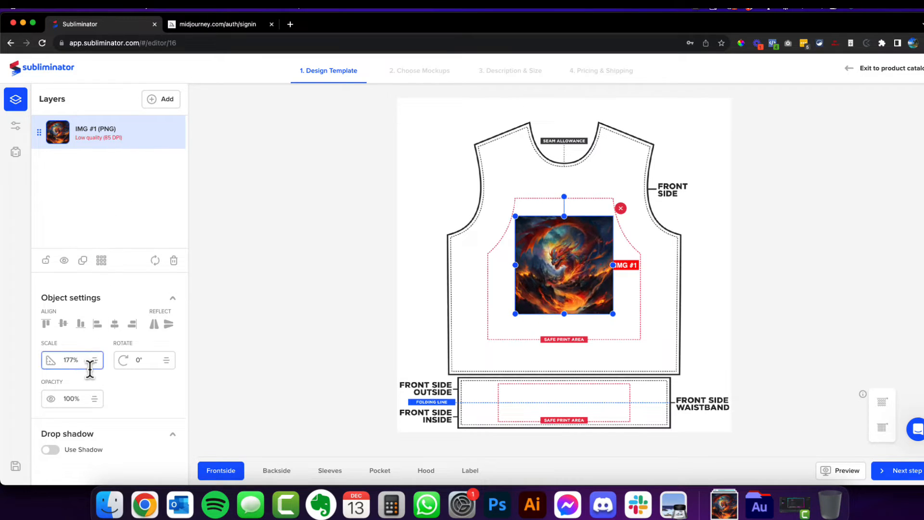
left_click_drag(515, 314, 421, 407)
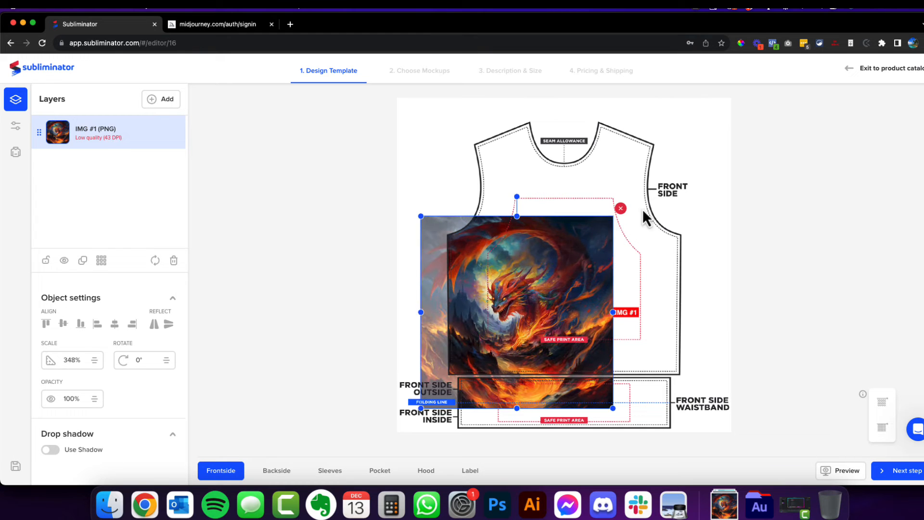
left_click_drag(607, 241, 681, 178)
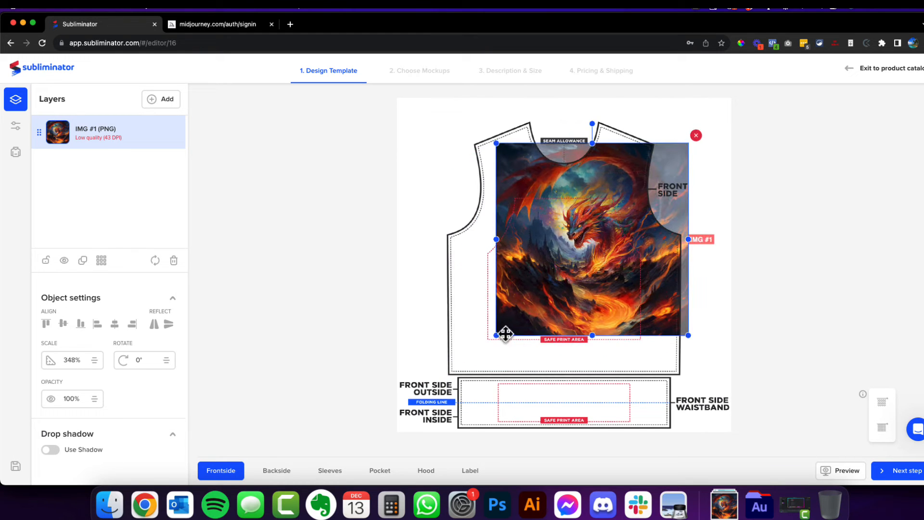
left_click_drag(496, 334, 398, 445)
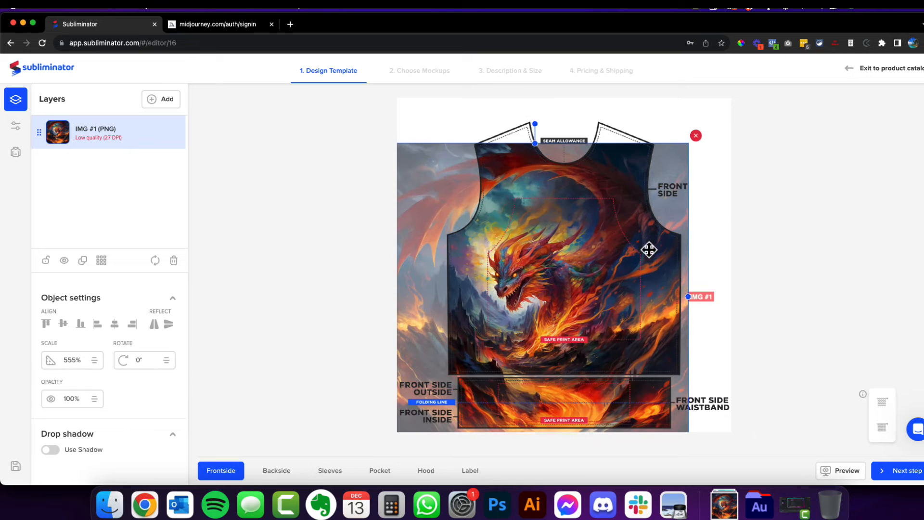
mouse_move(650, 250)
left_mouse_down()
mouse_move(617, 264)
mouse_move(644, 265)
mouse_move(636, 255)
left_mouse_up()
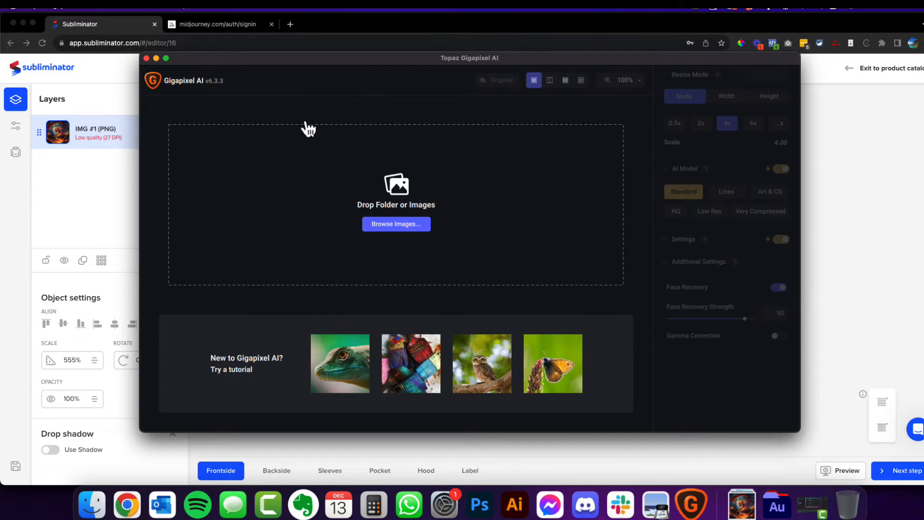
Load the downloaded dragon image into Topaz Gigapixel AI and save it upscaled at 4x.
left_click(93, 505)
left_click_drag(731, 481, 347, 179)
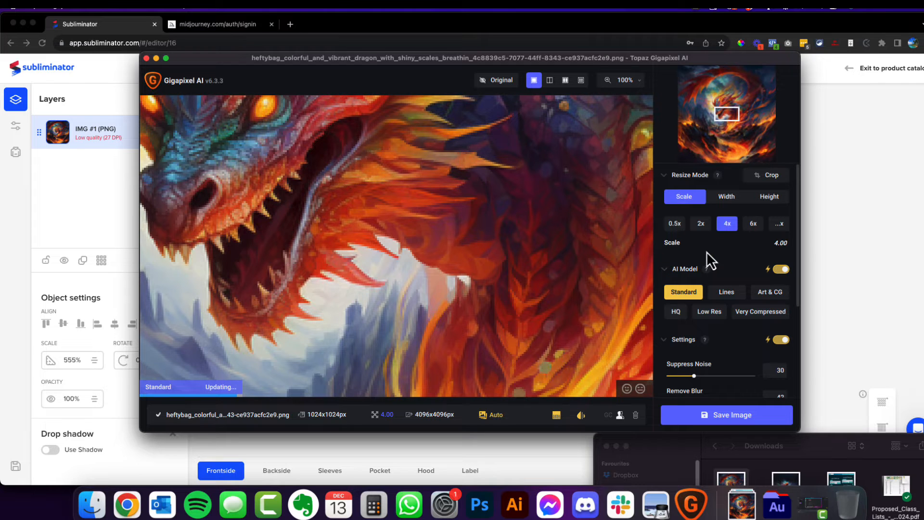
left_click(722, 418)
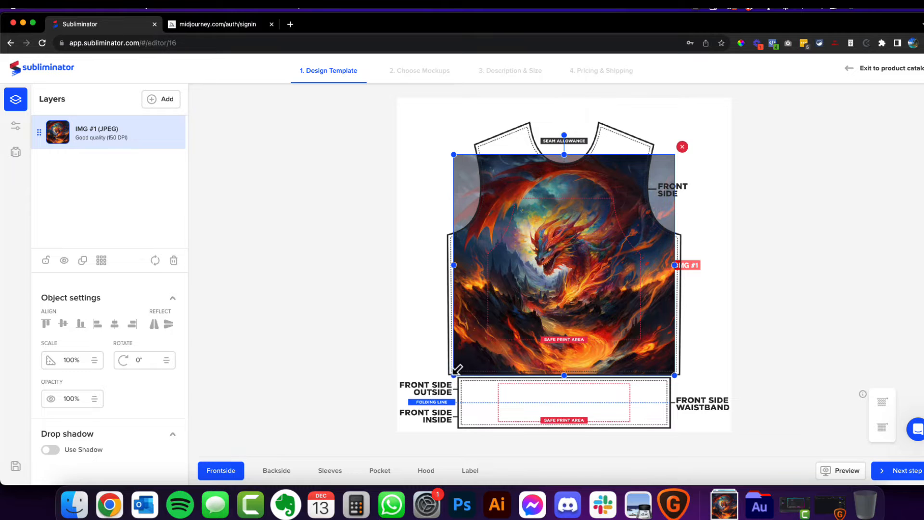
Scale the upscaled JPEG dragon image to about 143% and position it to cover the front side and waistband.
left_click_drag(454, 375, 378, 452)
left_click_drag(586, 276, 611, 256)
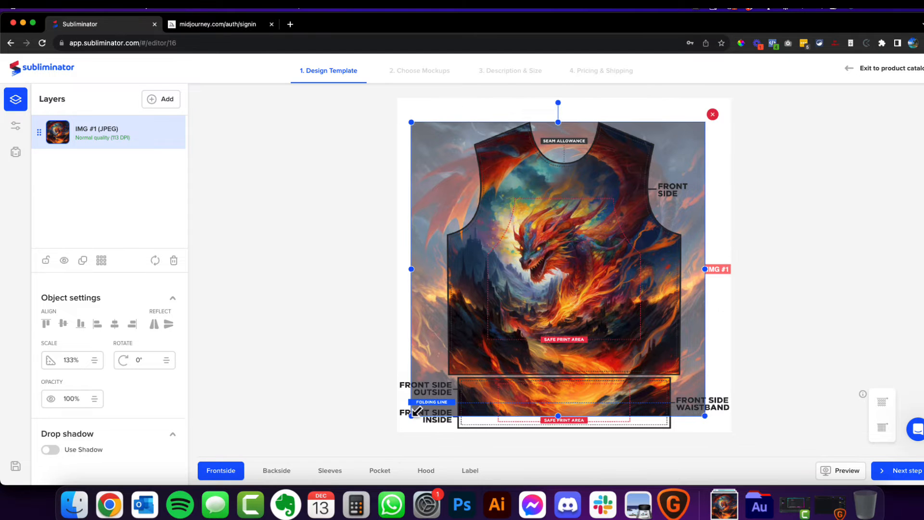
left_click_drag(411, 416, 391, 452)
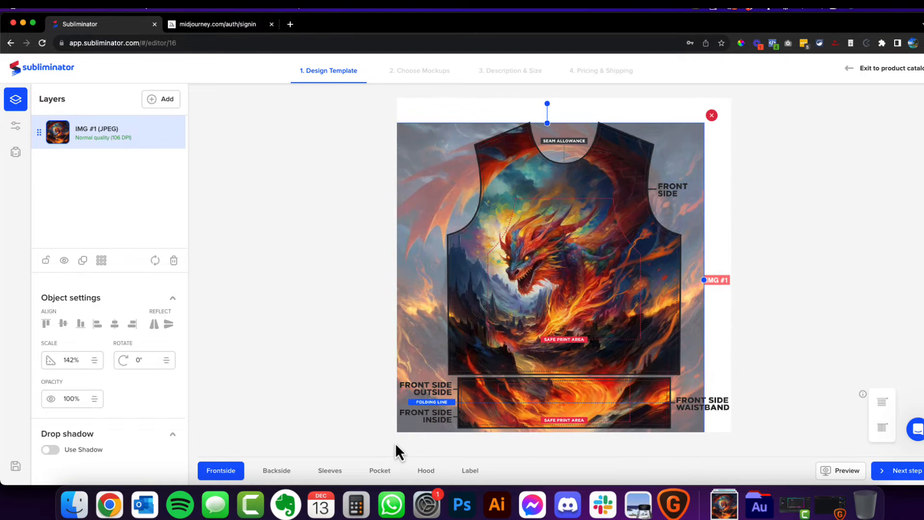
left_click_drag(553, 332, 567, 329)
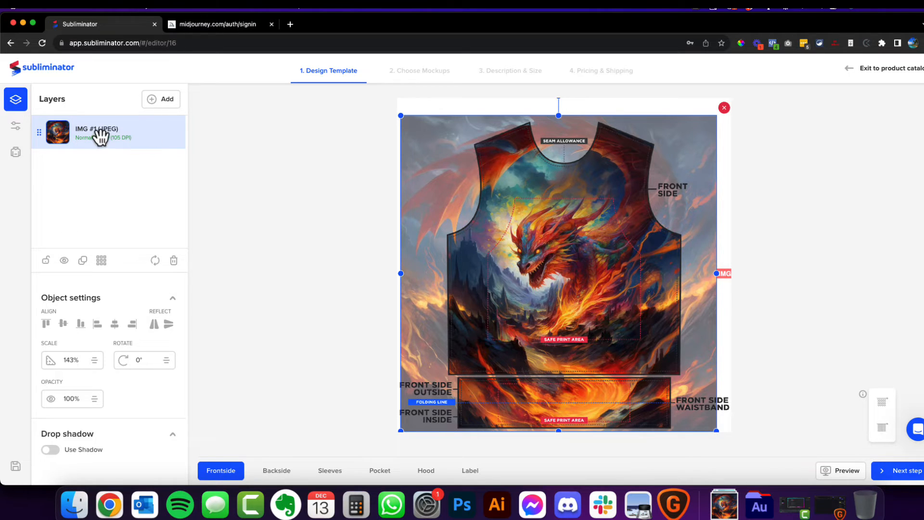
Copy the front-side dragon layer to the backside, sleeves, hood and label, leaving out the pocket.
left_click(83, 263)
left_click(230, 166)
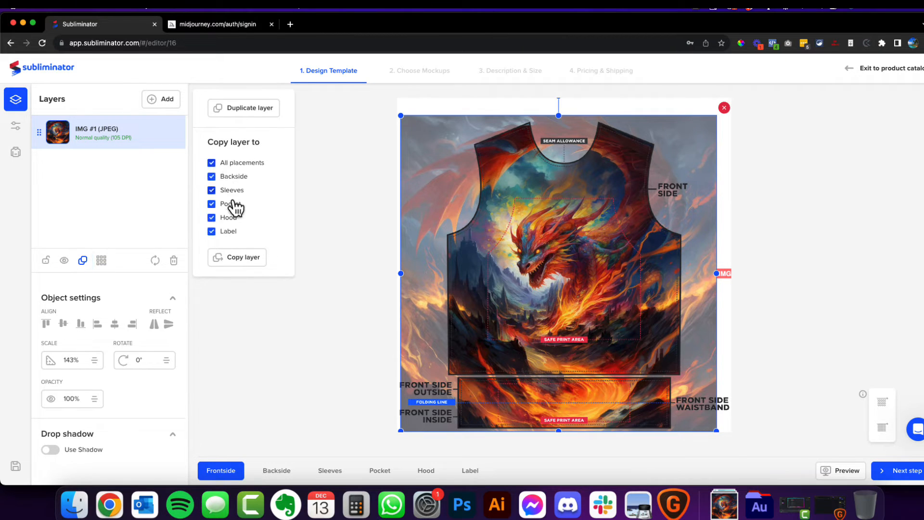
left_click(211, 204)
left_click(236, 258)
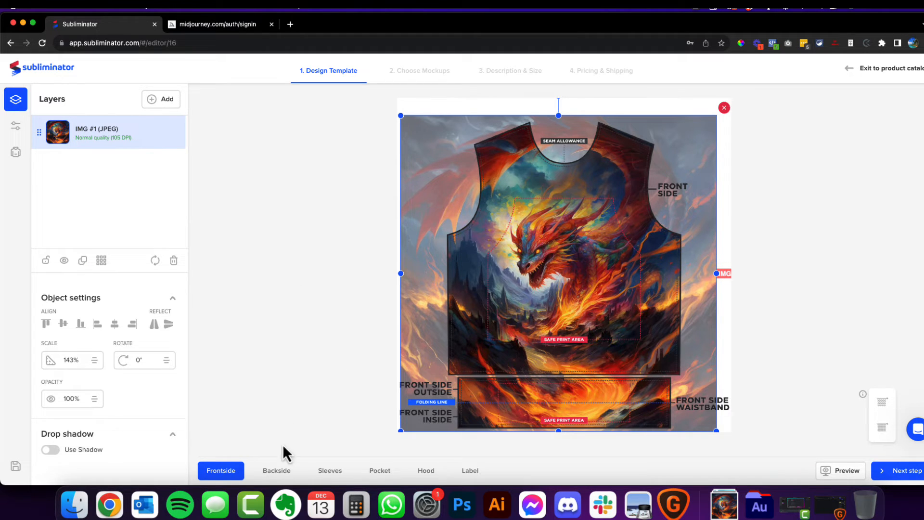
Check the backside, then move the sleeves' dragon image over the right sleeve and duplicate its layer.
left_click(271, 472)
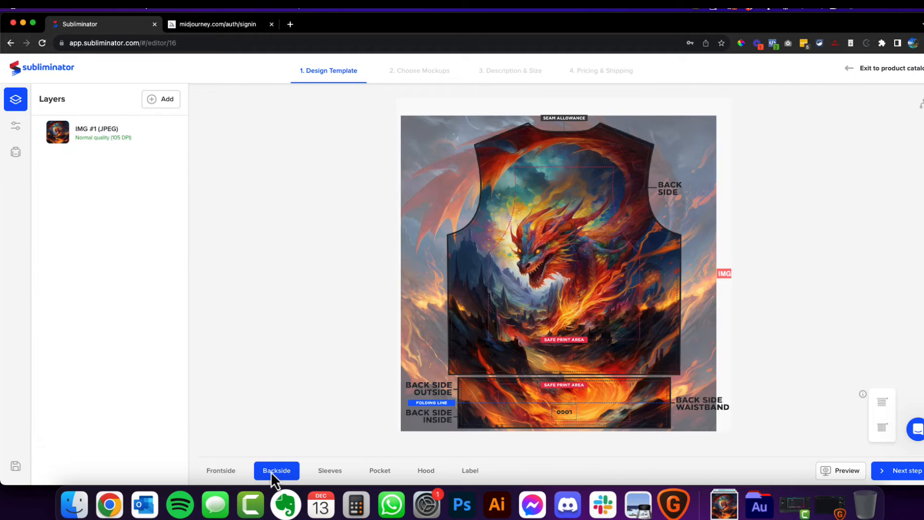
left_click(332, 471)
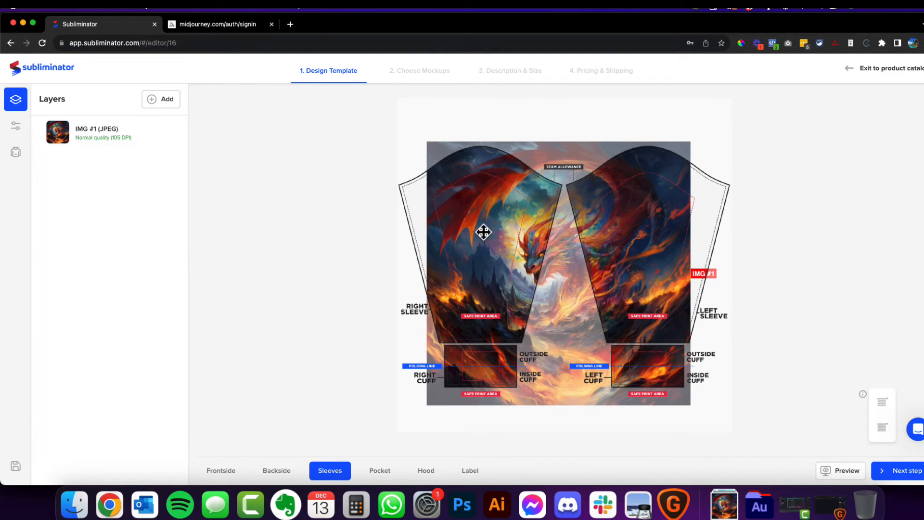
left_click_drag(635, 298, 505, 287)
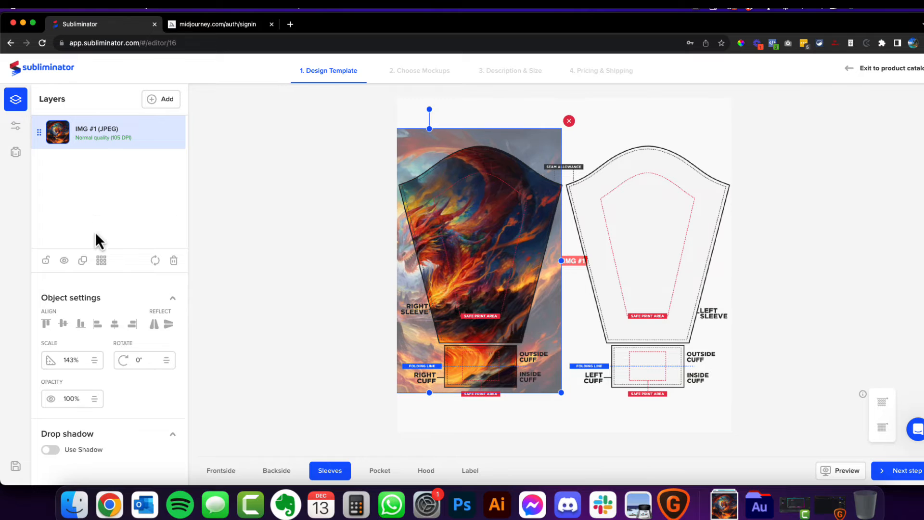
left_click(84, 261)
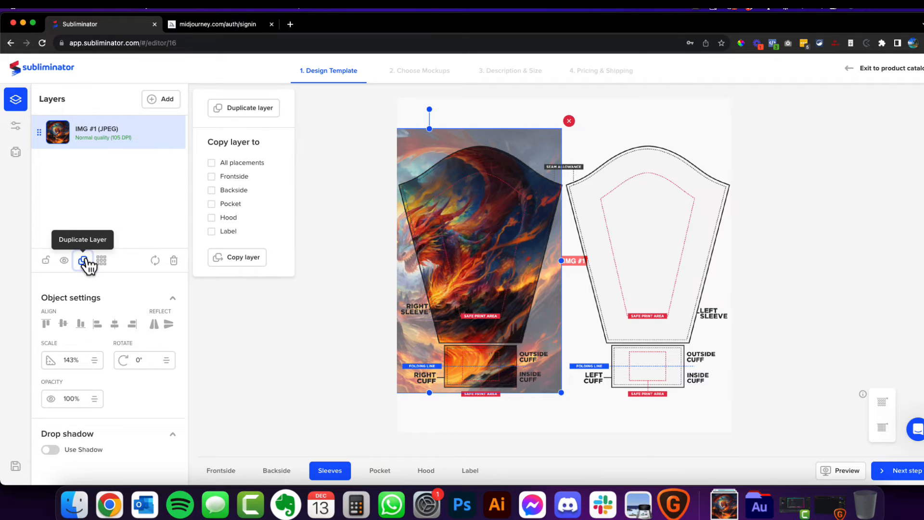
left_click(236, 109)
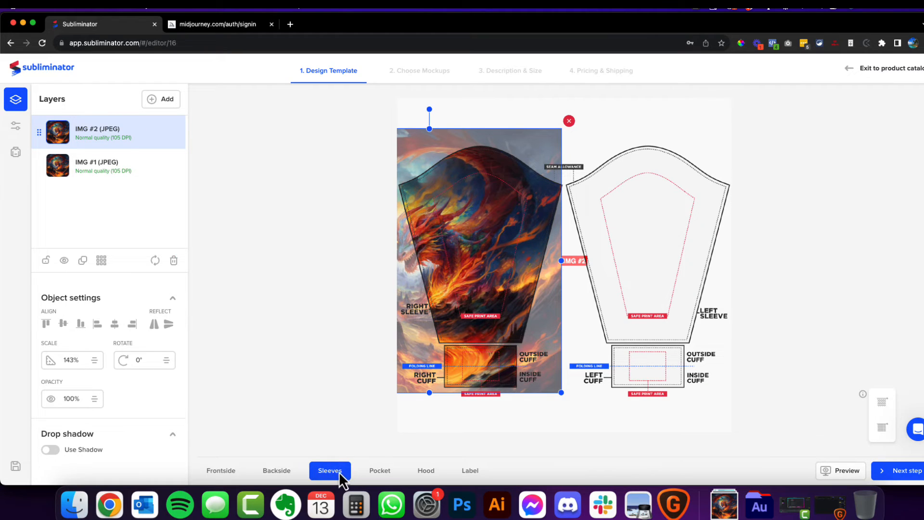
Arrange the two dragon layers so each sleeve and cuff is covered by the same part of the image.
left_click_drag(475, 270, 636, 243)
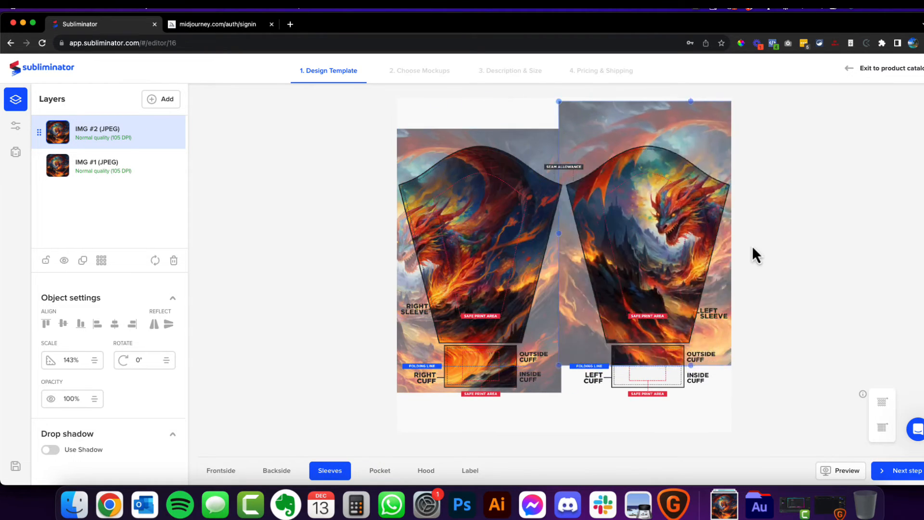
left_click_drag(753, 248, 433, 275)
left_click_drag(536, 284, 705, 281)
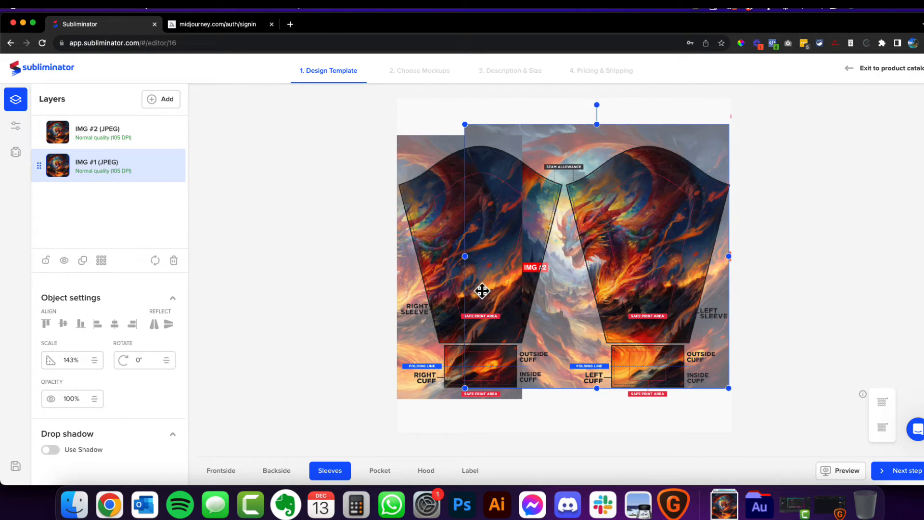
left_click_drag(438, 299, 477, 291)
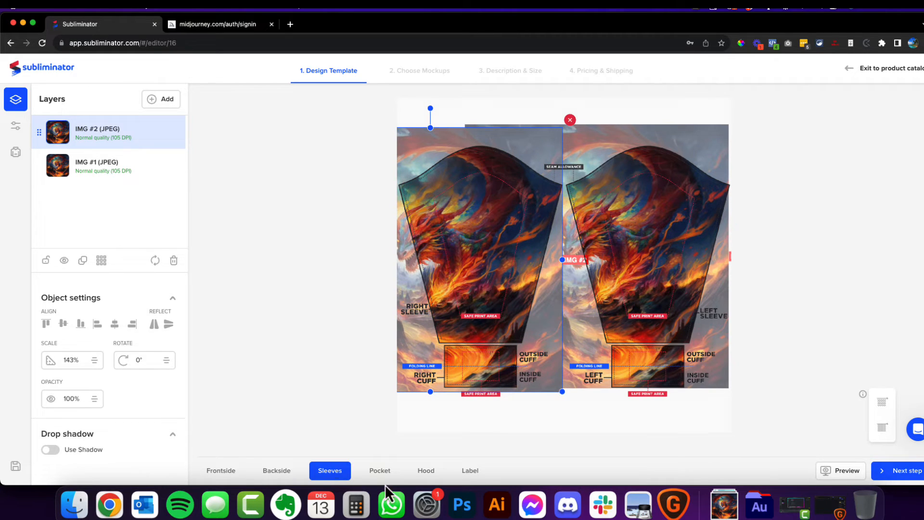
Turn on matching of the kangaroo pocket design with the front side.
left_click(380, 471)
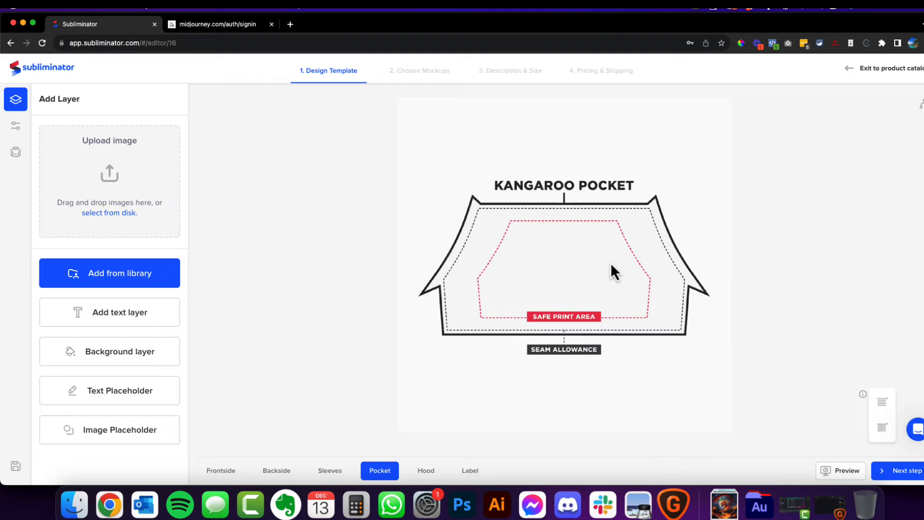
left_click(922, 107)
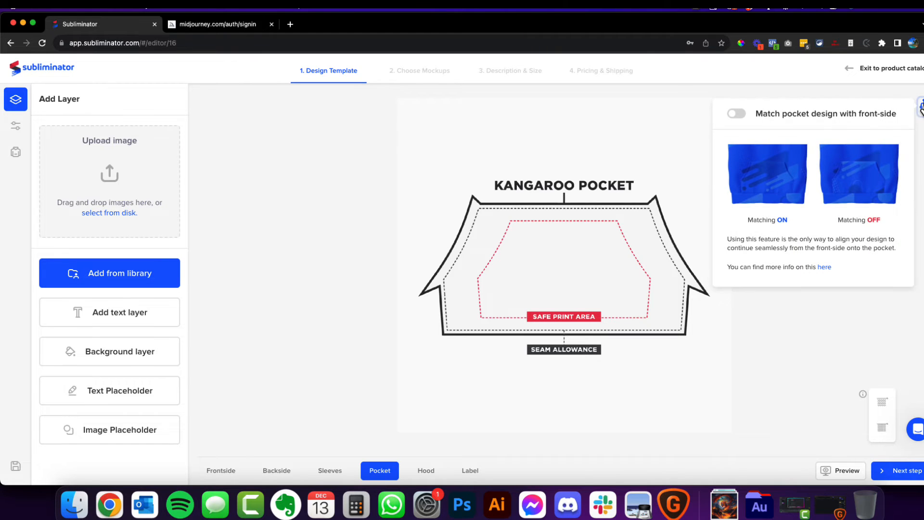
left_click(744, 116)
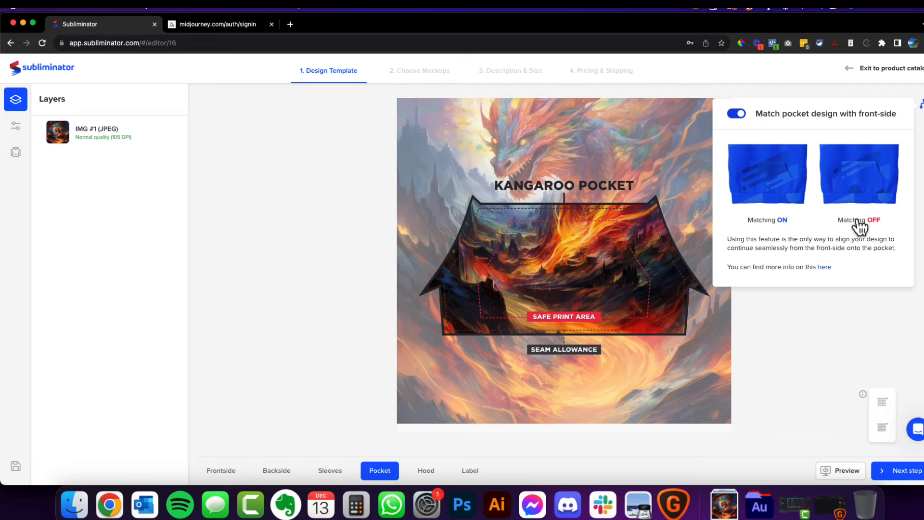
left_click(275, 289)
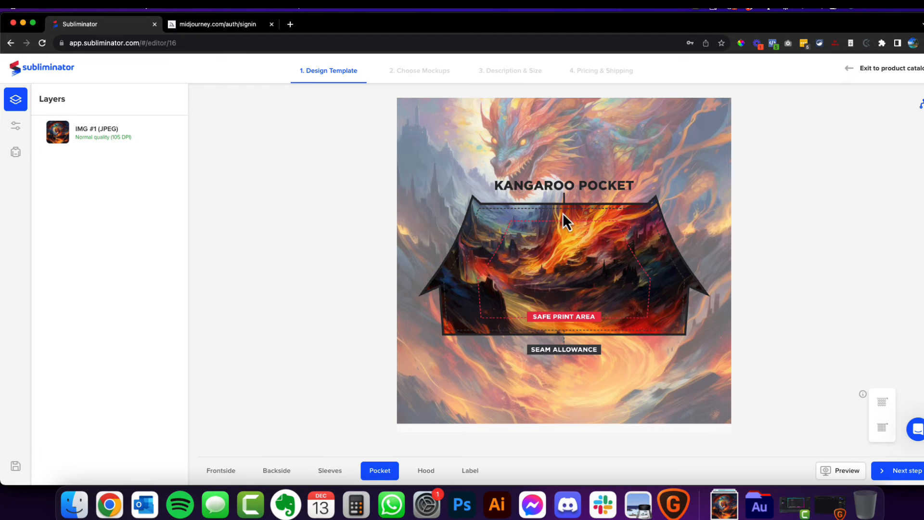
Check the hood placement and delete the dragon layer from the label.
left_click(426, 471)
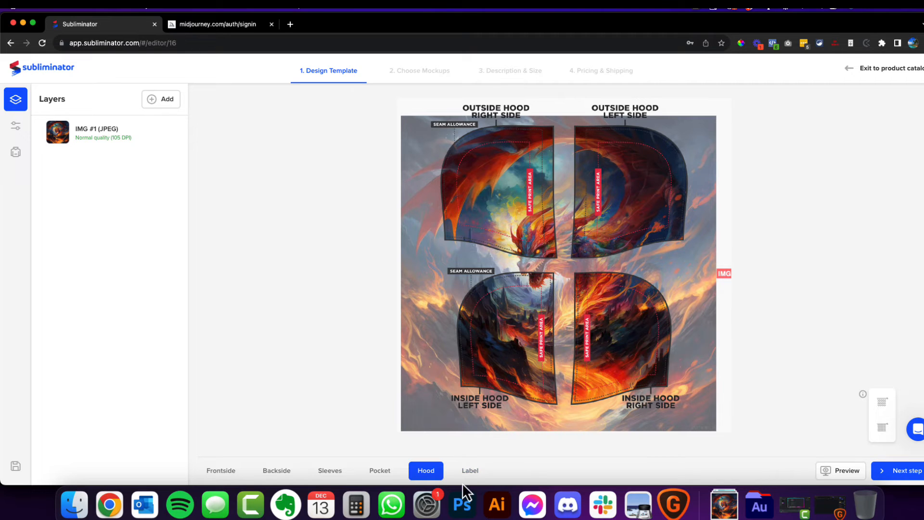
left_click(472, 471)
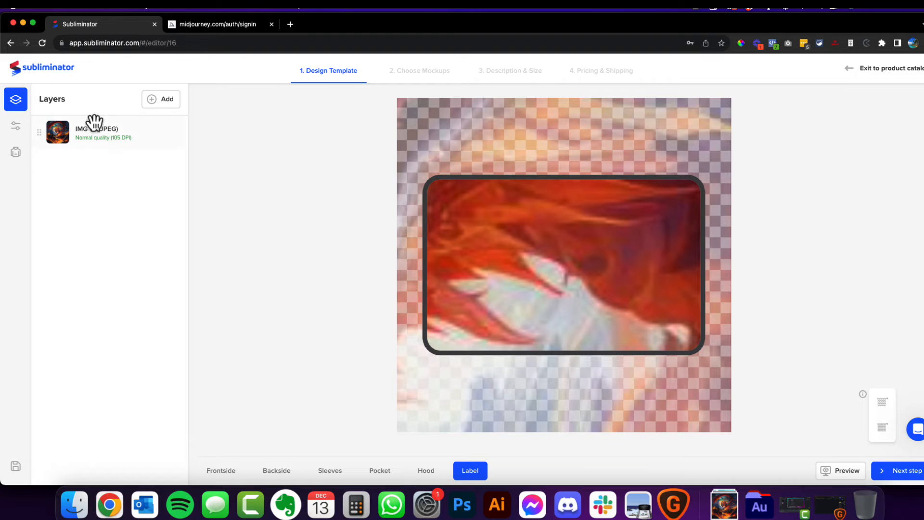
left_click(111, 130)
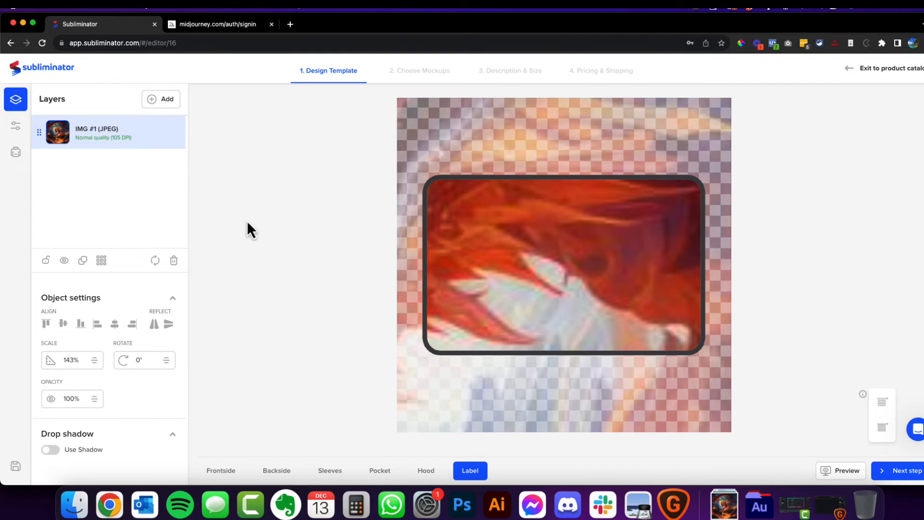
left_click(173, 260)
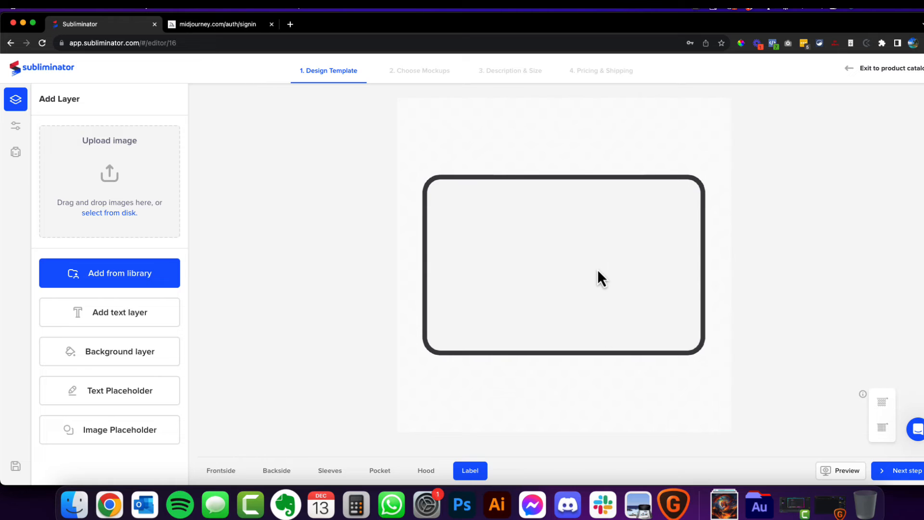
Preview the hoodie and set its drawstring to Black and Flat.
left_click(843, 471)
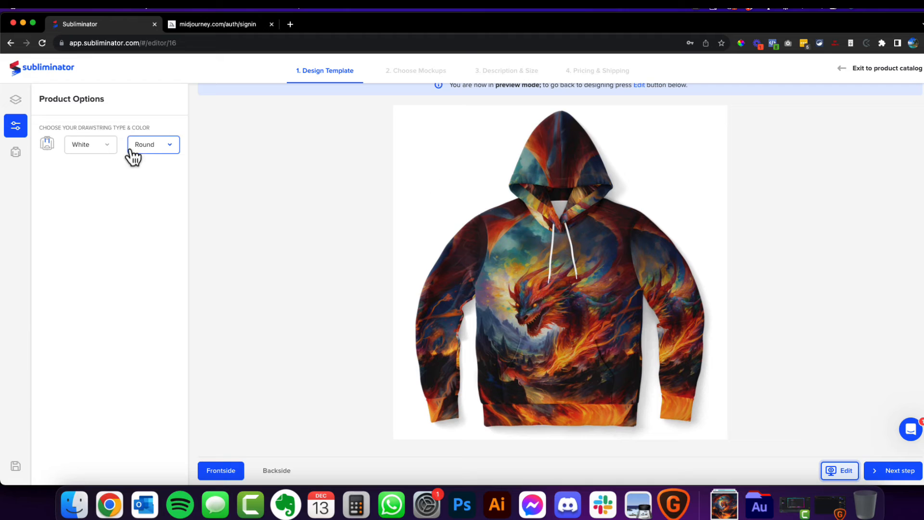
left_click(96, 146)
left_click(79, 188)
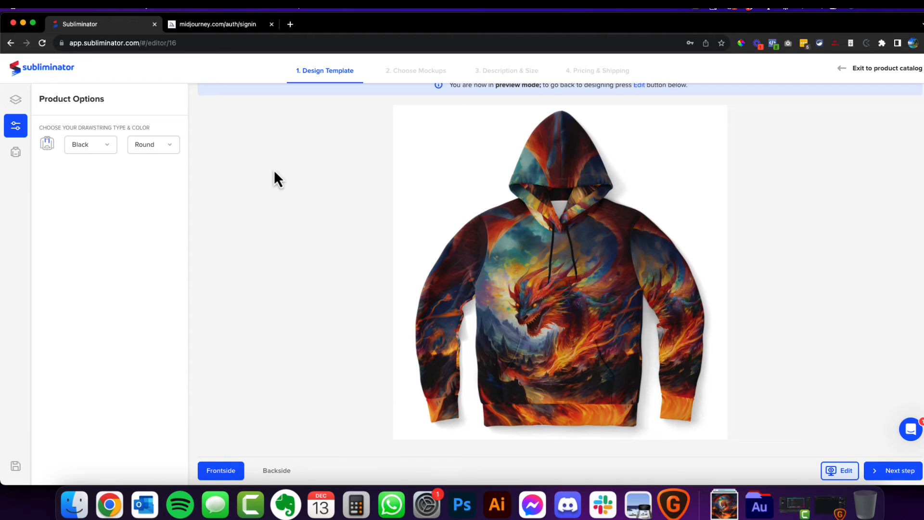
left_click(162, 147)
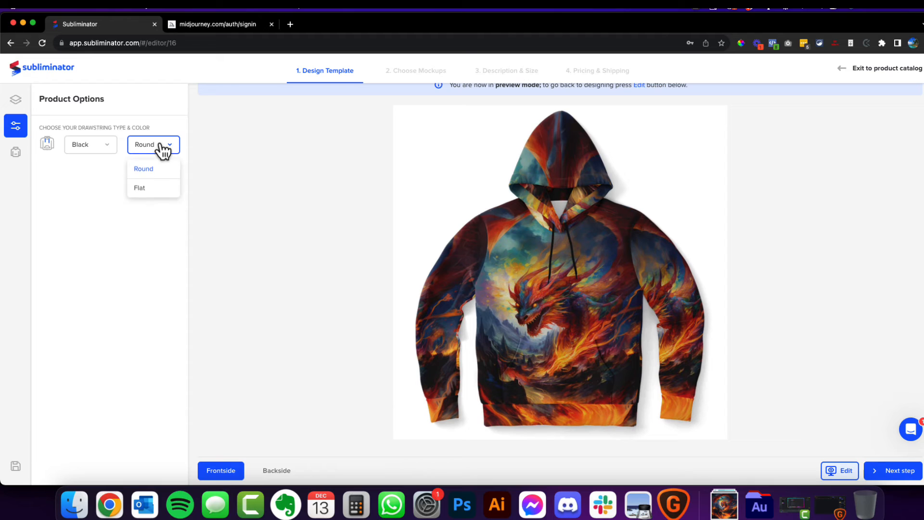
left_click(160, 189)
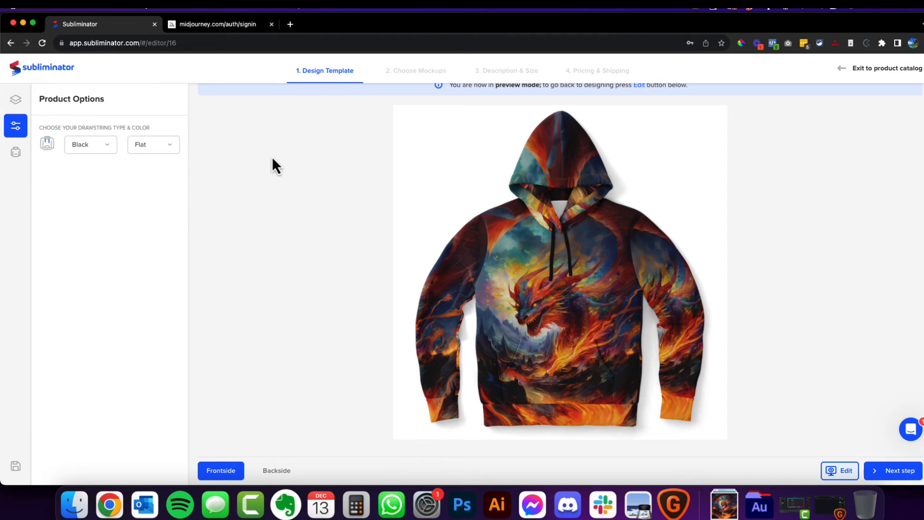
Review the hoodie's back and front previews and proceed to the mockup selection, down to the ghost mockups.
left_click(274, 469)
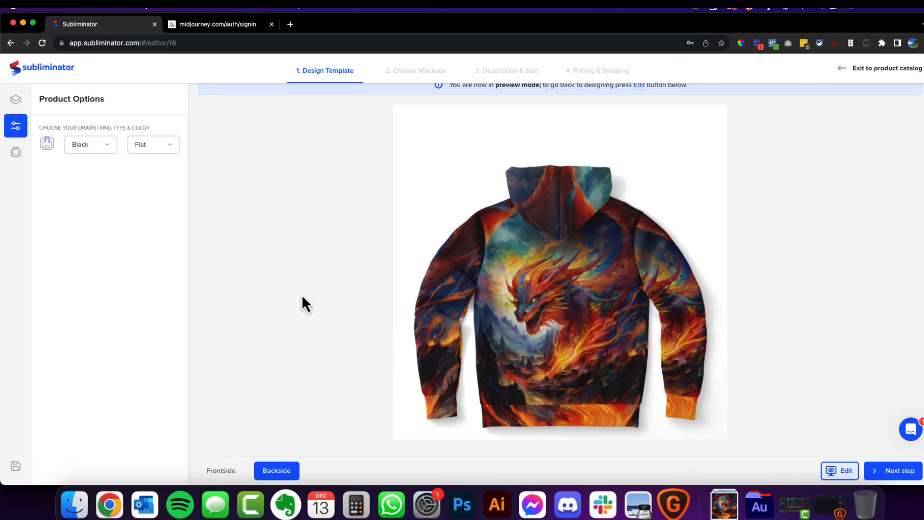
left_click(221, 471)
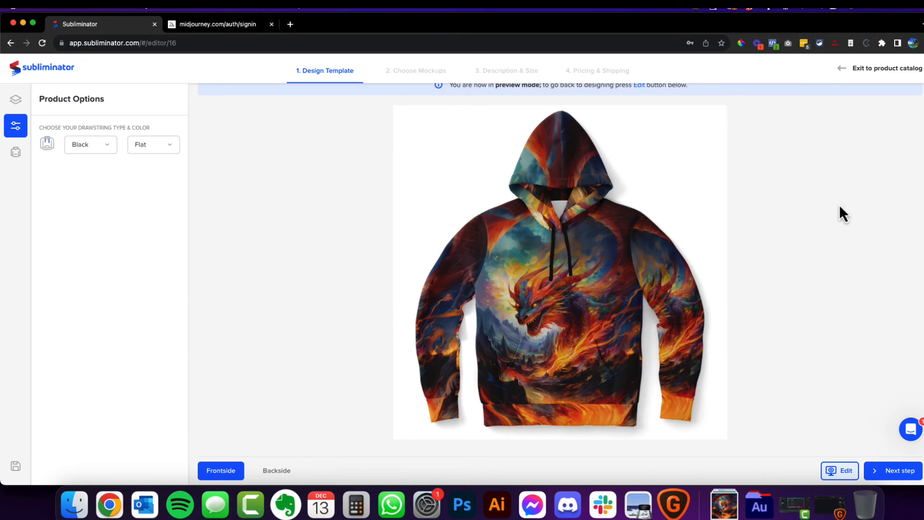
left_click(896, 474)
scroll(313, 250, "down", 4)
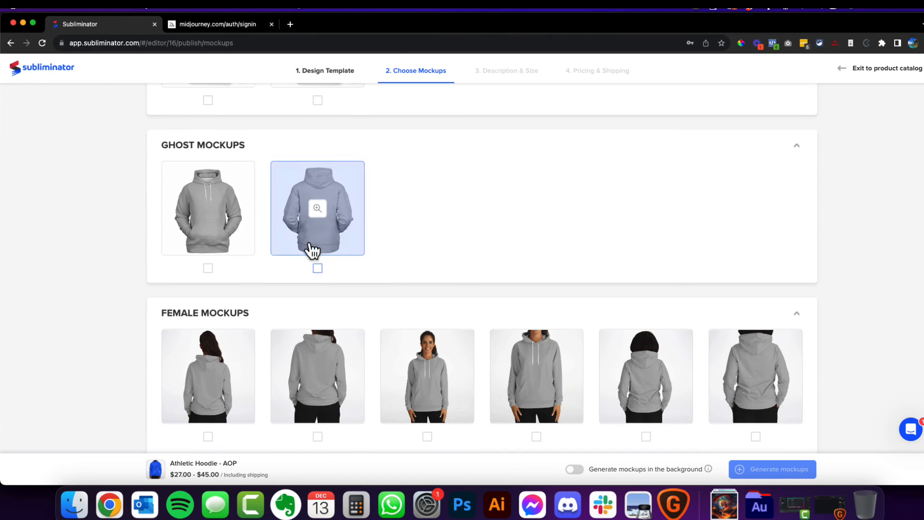
Select the front and back flat mockups and both ghost mockups for the hoodie.
scroll(367, 289, "down", 4)
scroll(368, 289, "up", 8)
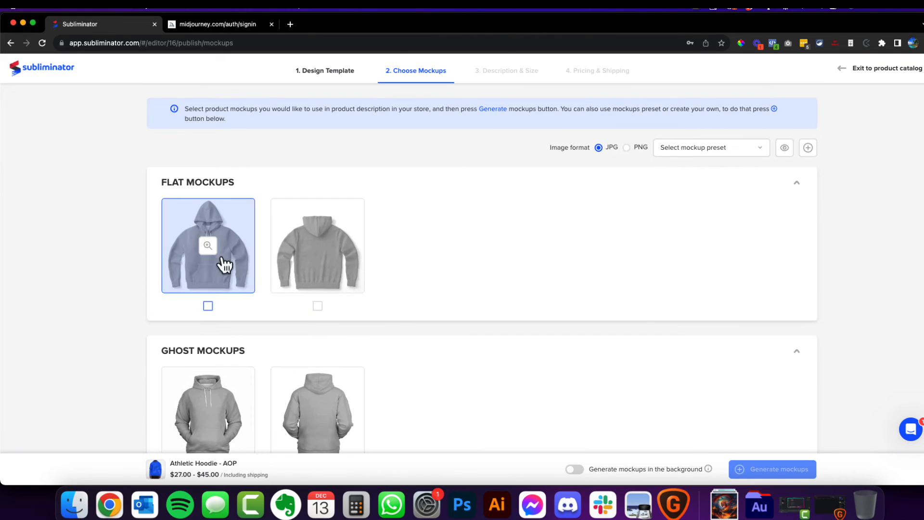
left_click(208, 306)
left_click(318, 306)
scroll(231, 284, "down", 4)
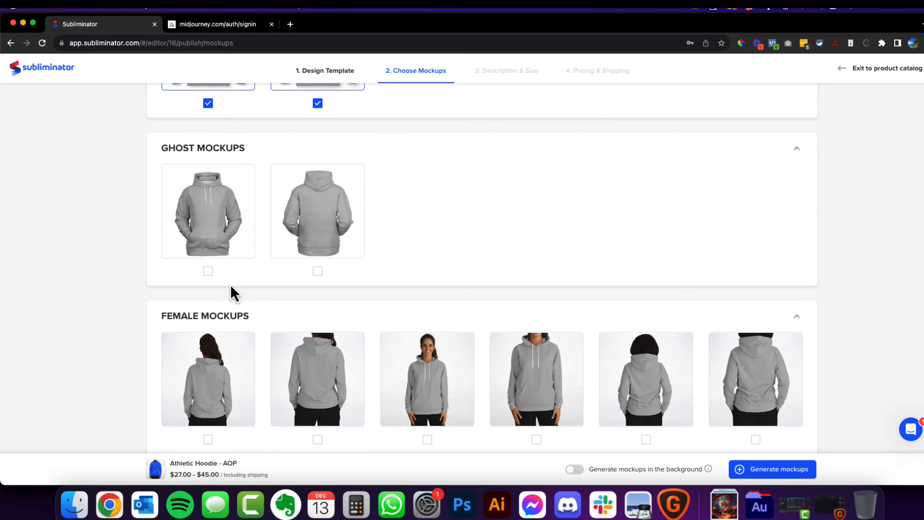
left_click(208, 271)
left_click(318, 271)
scroll(227, 236, "up", 4)
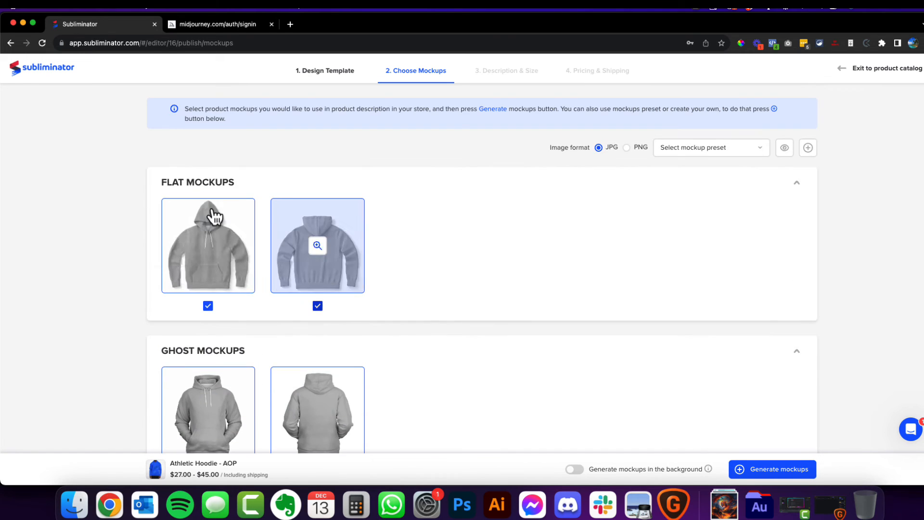
Add the front view of the second male model and of both female models, and generate all selected mockups.
scroll(212, 242, "down", 12)
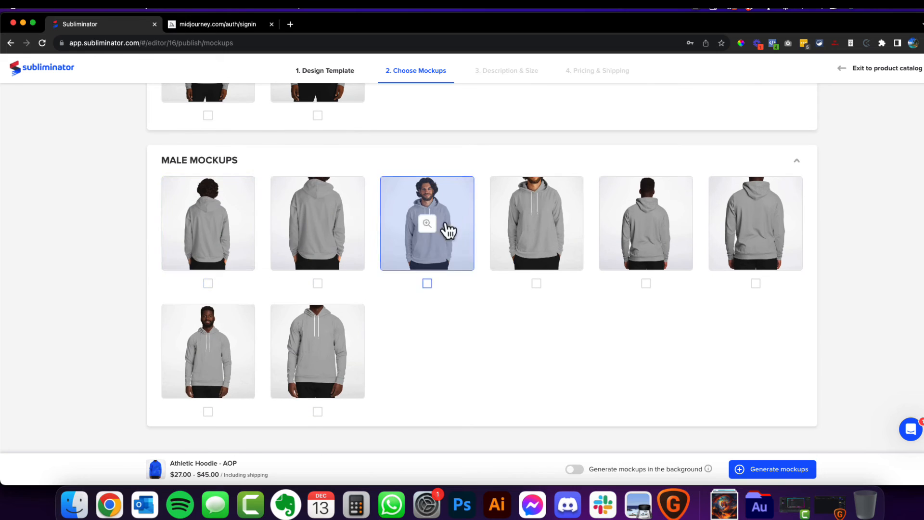
left_click(208, 412)
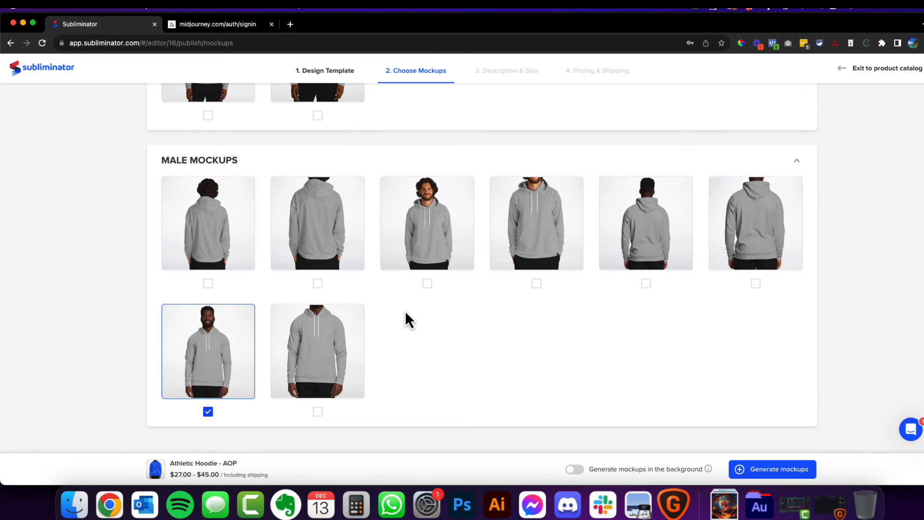
scroll(396, 332, "up", 6)
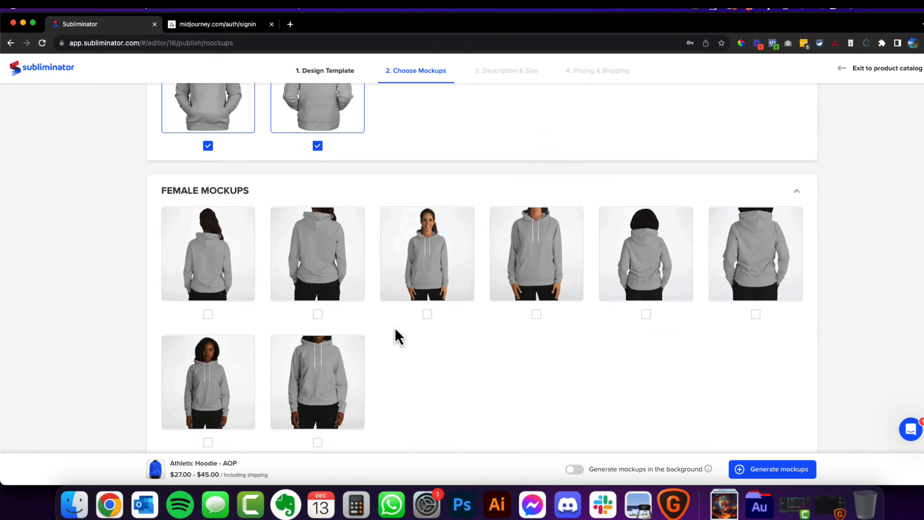
left_click(427, 316)
left_click(208, 443)
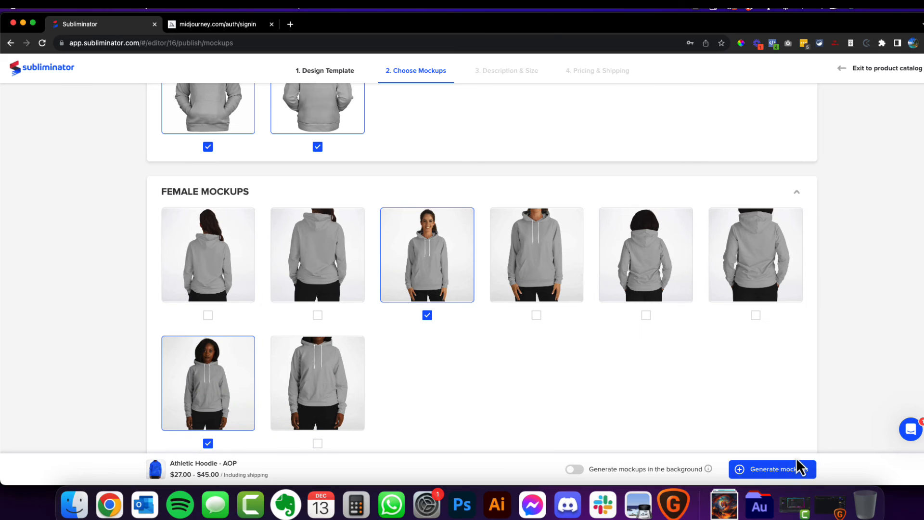
left_click(777, 471)
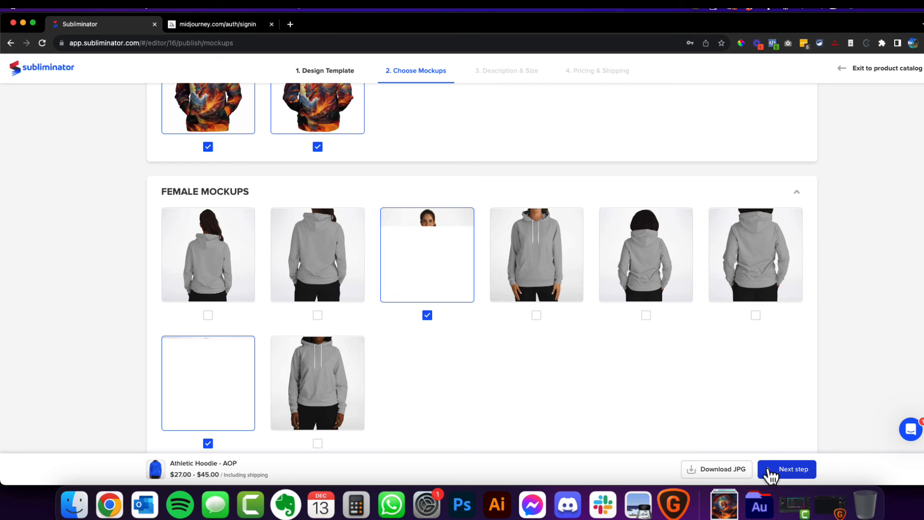
Check the generated flat and ghost mockups and view the first female model's front mockup enlarged.
scroll(659, 399, "up", 10)
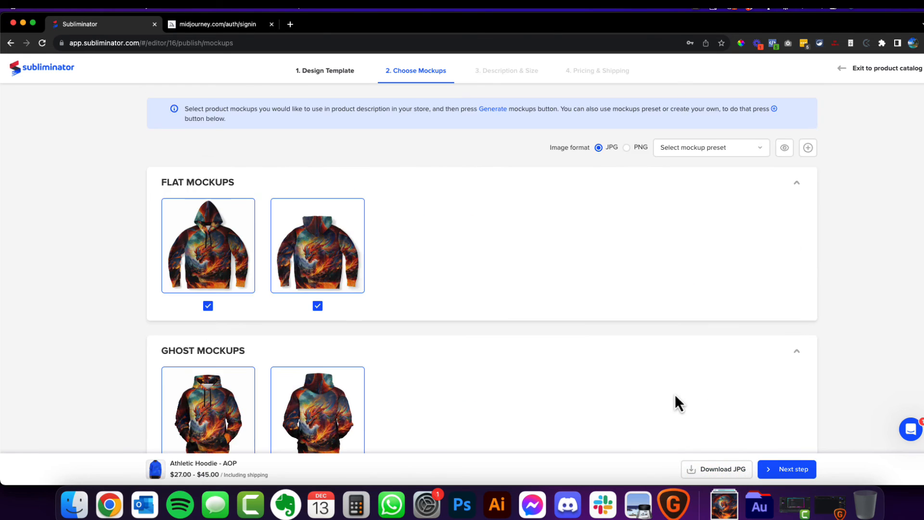
scroll(342, 262, "down", 5)
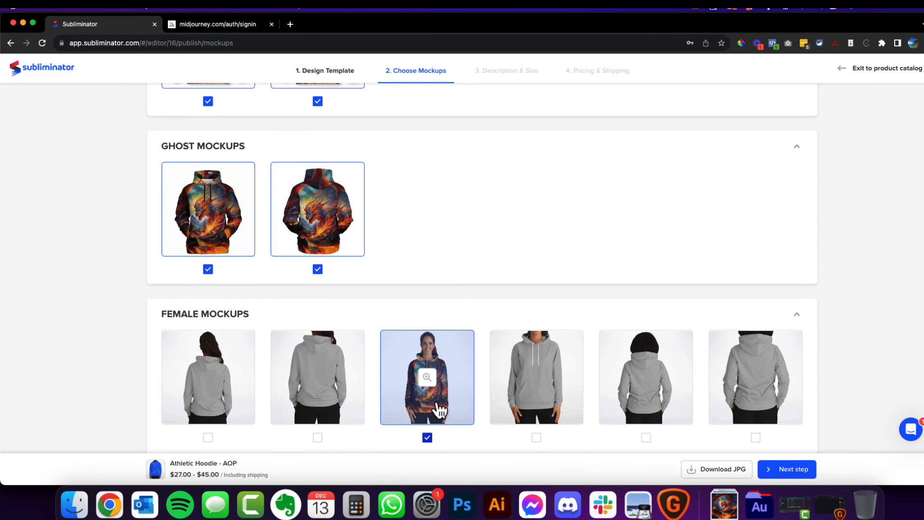
left_click(427, 377)
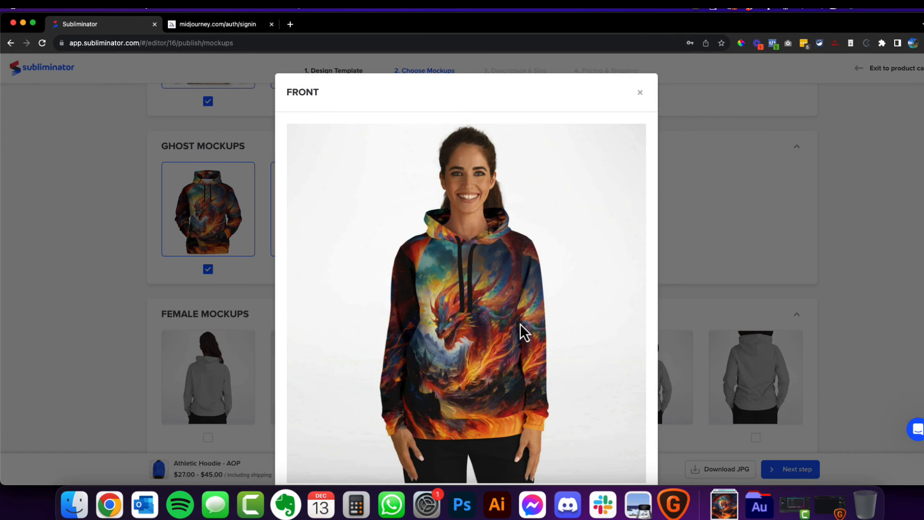
left_click(775, 290)
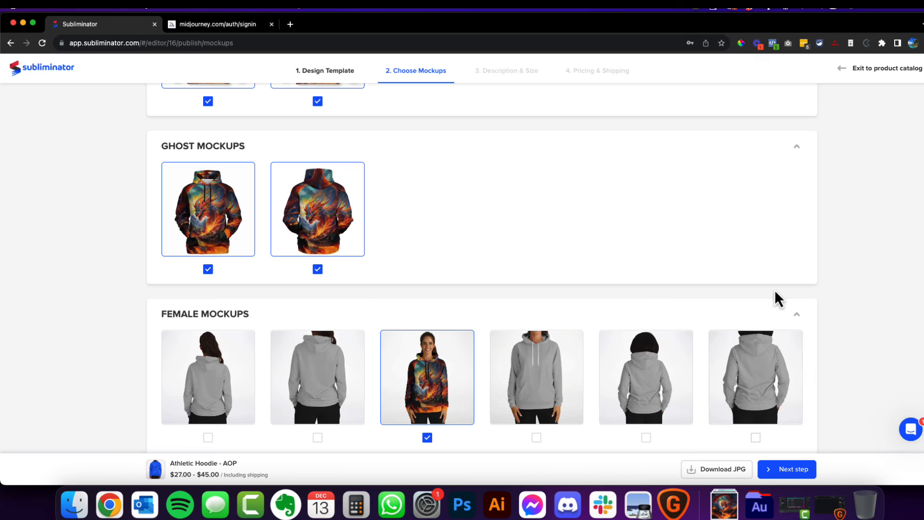
Go on to the product description, check the title and text, and proceed to pricing and shipping.
left_click(794, 469)
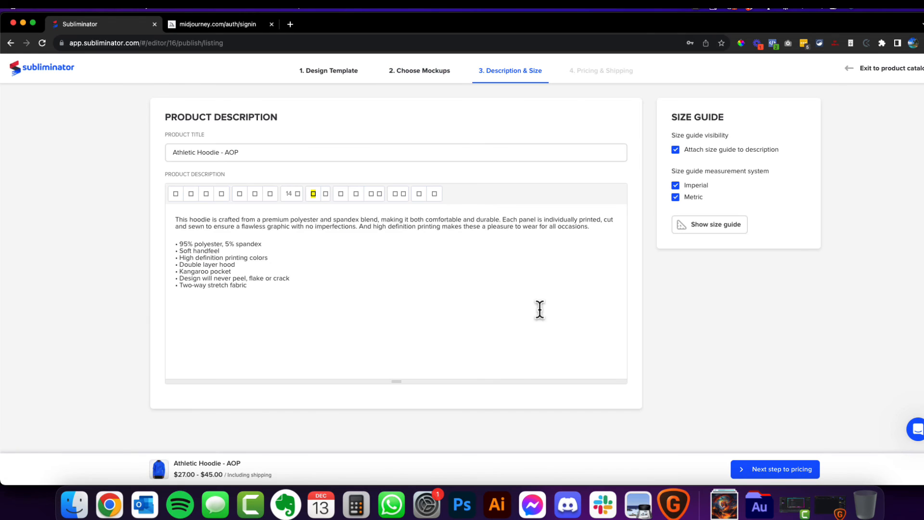
left_click(225, 152)
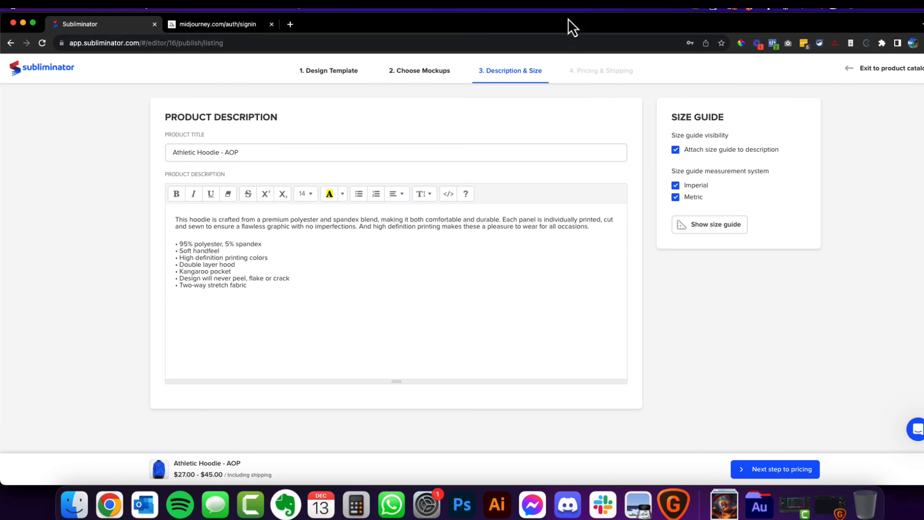
left_click(780, 470)
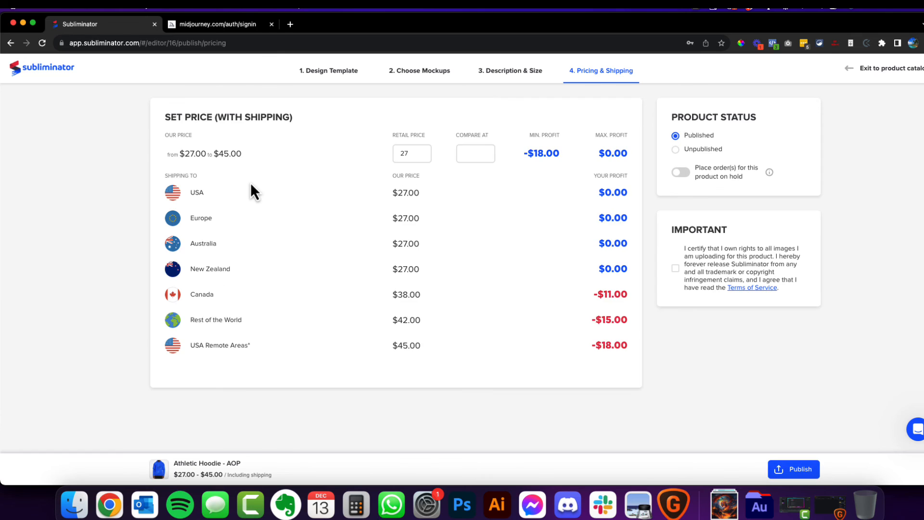
Set the hoodie's retail price to 78 and review the base prices by shipping region.
left_click(408, 153)
double_click(400, 152)
type("78")
left_click(526, 122)
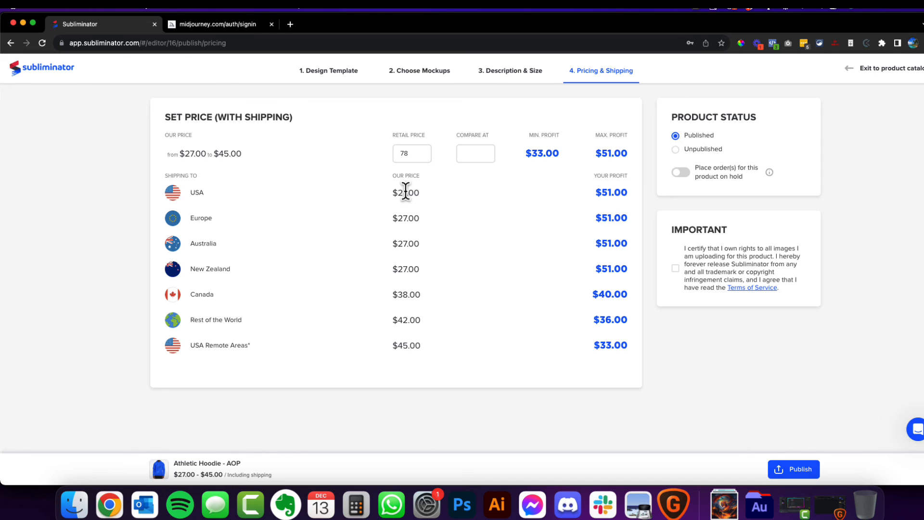
left_click_drag(392, 191, 412, 328)
left_click(411, 327)
Certify the rights to the uploaded images and submit the hoodie for publishing.
left_click(676, 268)
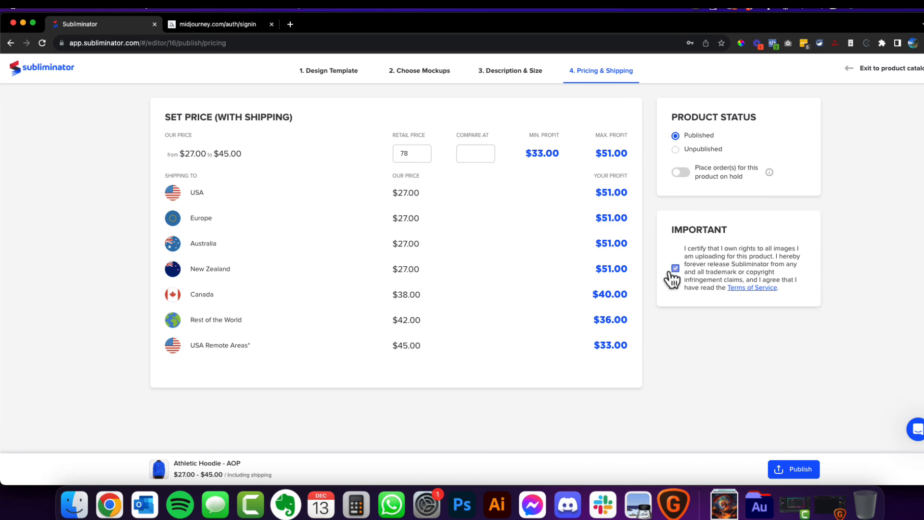
left_click(802, 472)
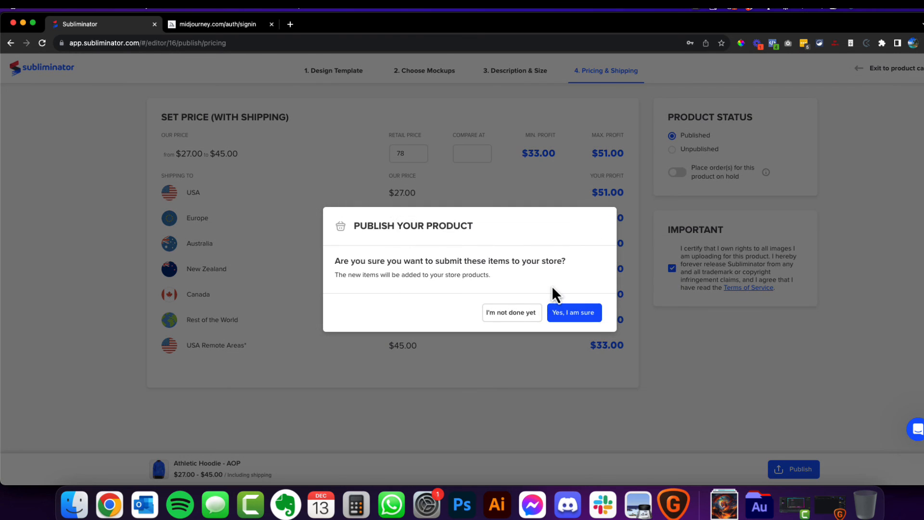